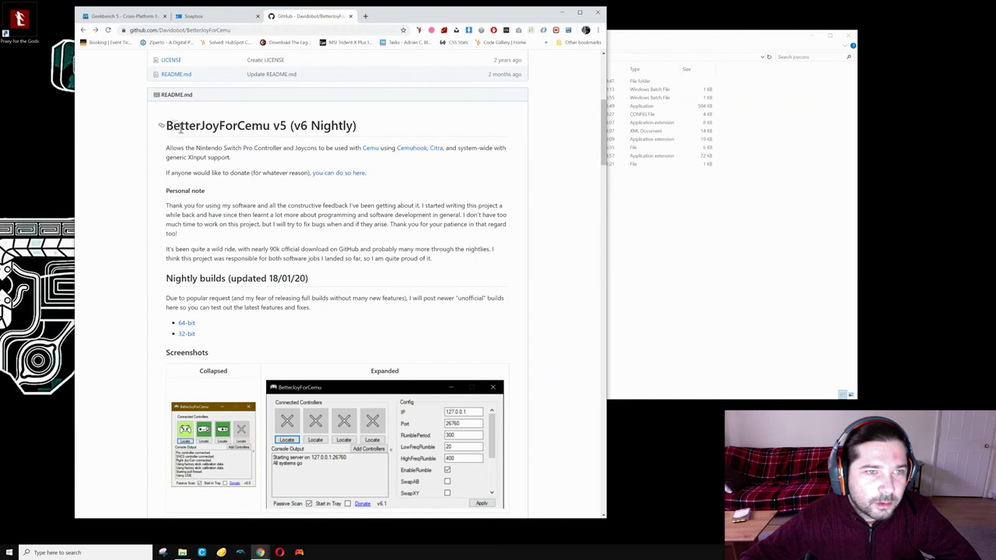
Open the 64-bit nightly build from the BetterJoyForCemu repository's README
{"action": "left_click_drag", "start_coordinate": [168, 125], "coordinate": [336, 138]}
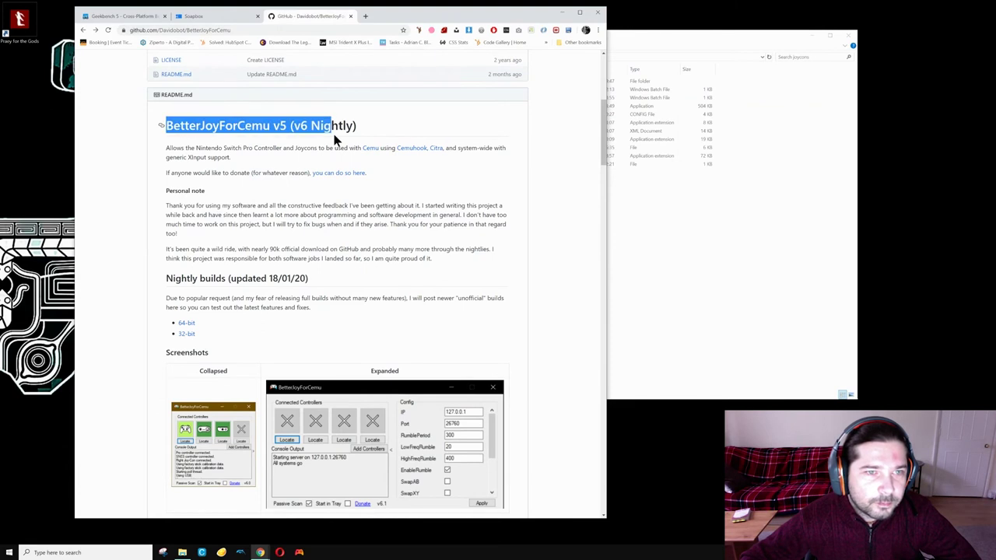
{"action": "left_click", "coordinate": [284, 138]}
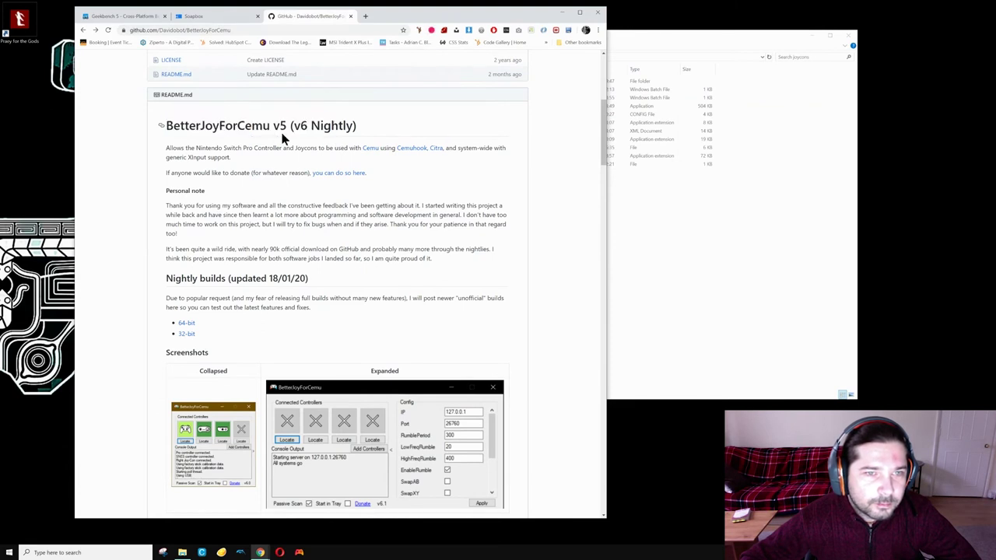
{"action": "double_click", "coordinate": [192, 125]}
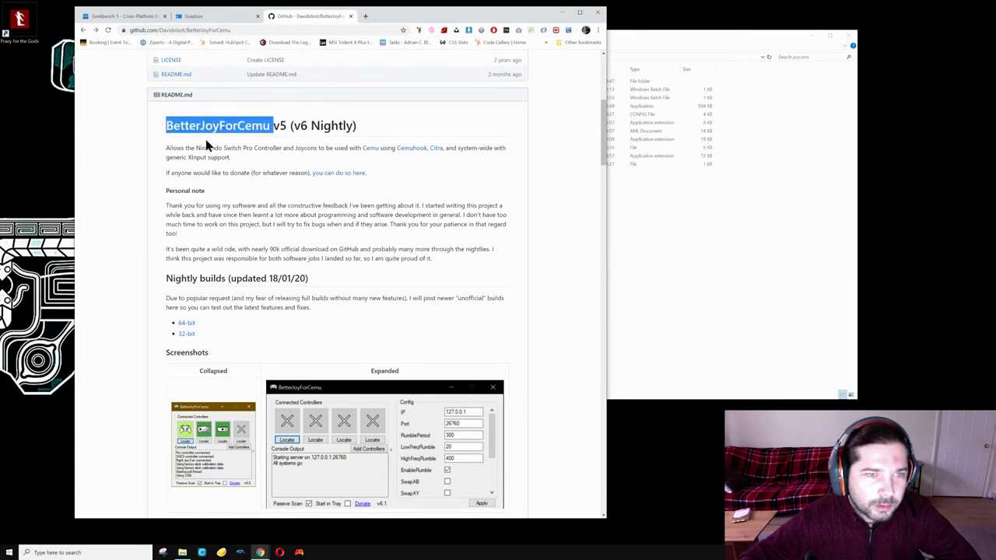
{"action": "double_click", "coordinate": [178, 31]}
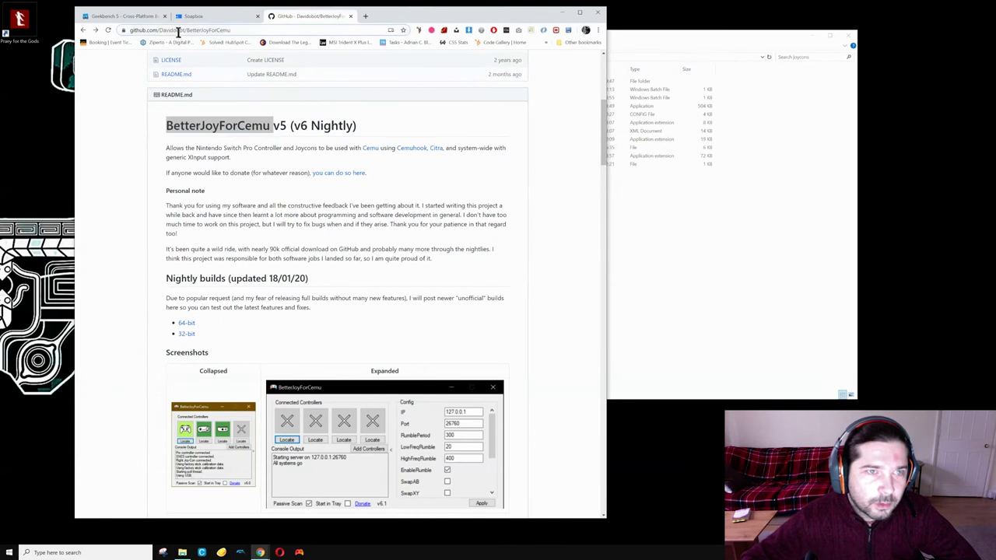
{"action": "left_click", "coordinate": [104, 165]}
{"action": "scroll", "coordinate": [101, 171], "scroll_direction": "up", "scroll_amount": 1}
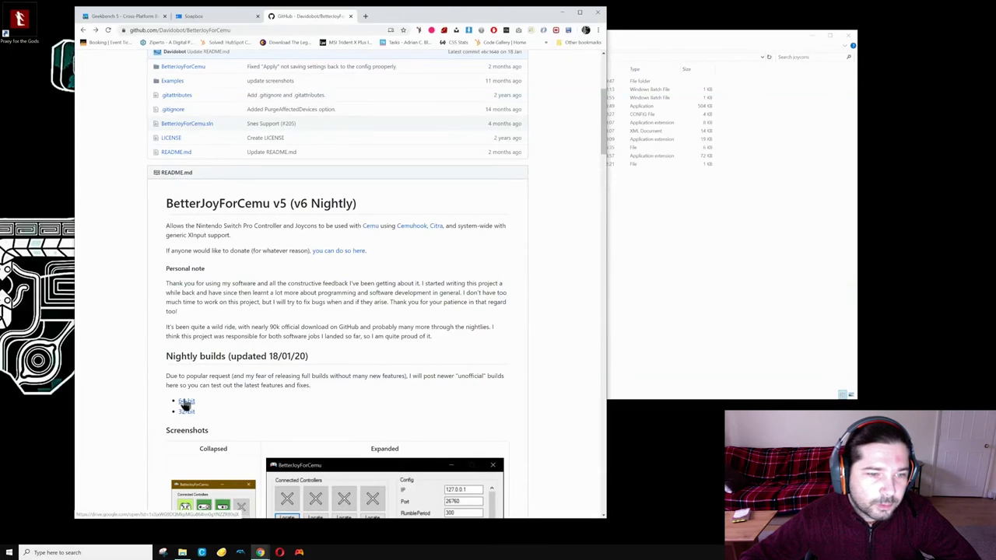
{"action": "scroll", "coordinate": [200, 362], "scroll_direction": "up", "scroll_amount": 2}
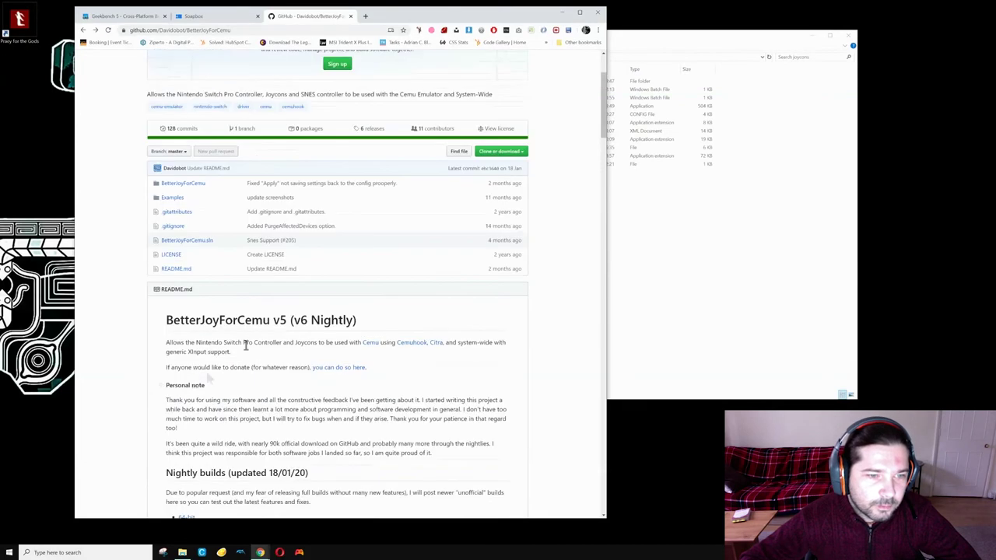
{"action": "scroll", "coordinate": [210, 379], "scroll_direction": "down", "scroll_amount": 2}
{"action": "scroll", "coordinate": [209, 403], "scroll_direction": "down", "scroll_amount": 2}
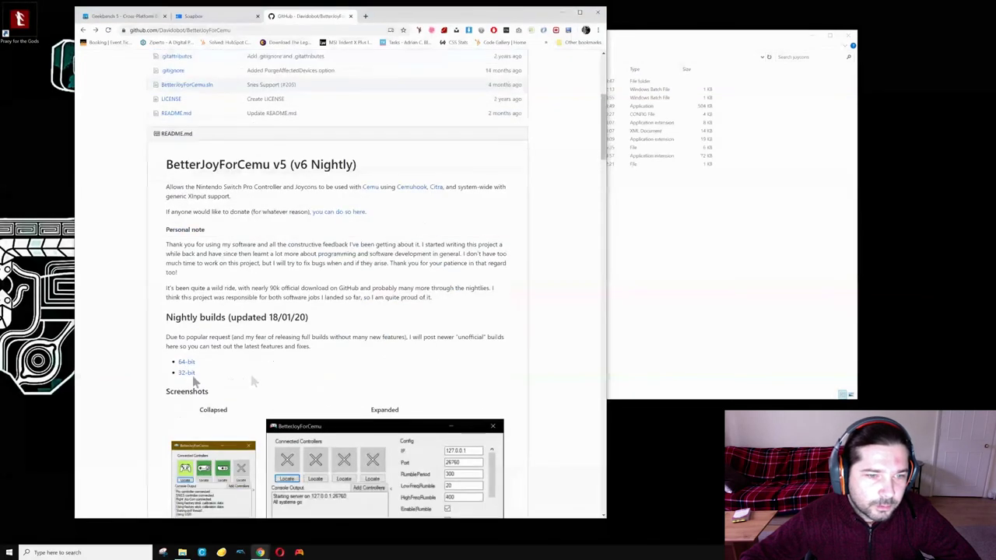
{"action": "left_click", "coordinate": [187, 326]}
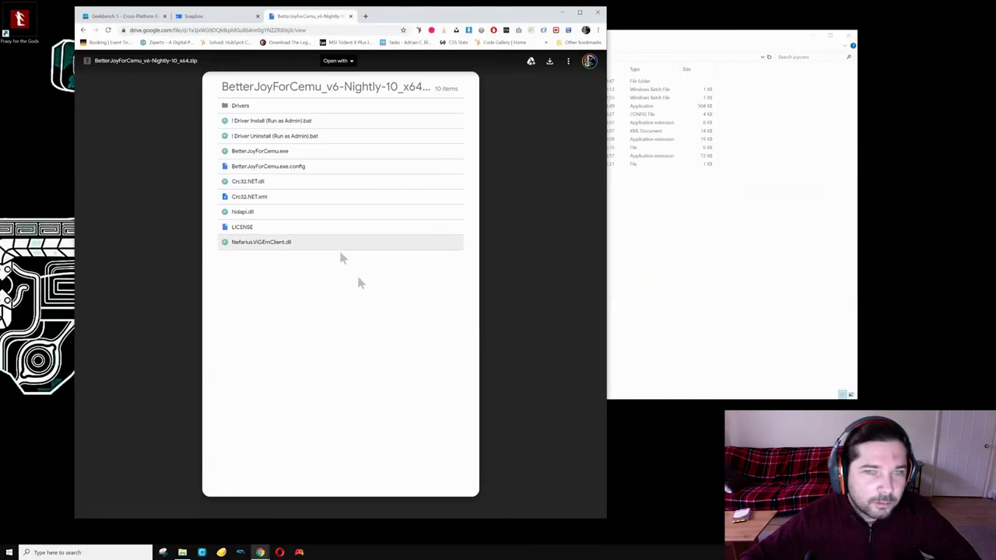
Switch to the joycons folder, launch BetterJoyForCemu.exe, and move its window clear of the folder window
{"action": "left_click", "coordinate": [631, 308]}
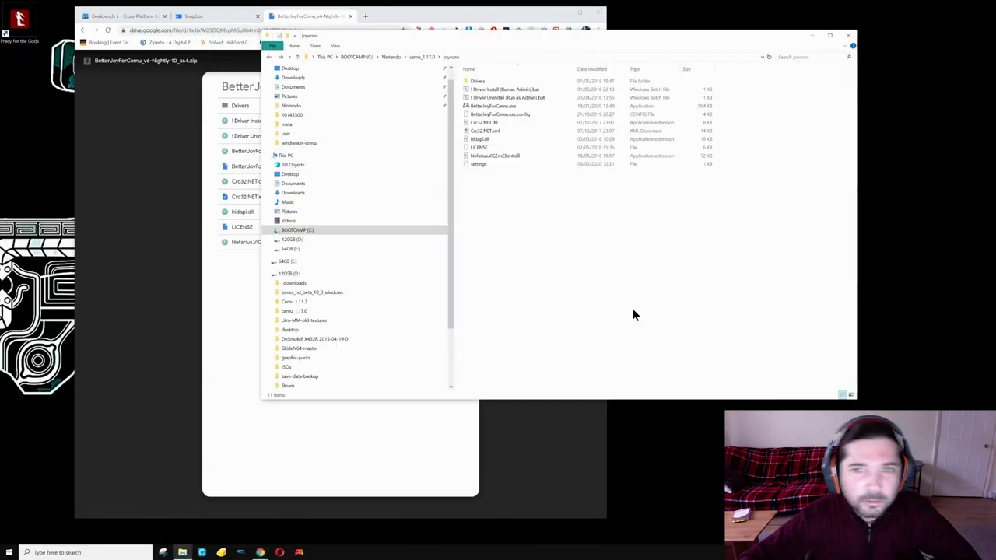
{"action": "left_click", "coordinate": [495, 107]}
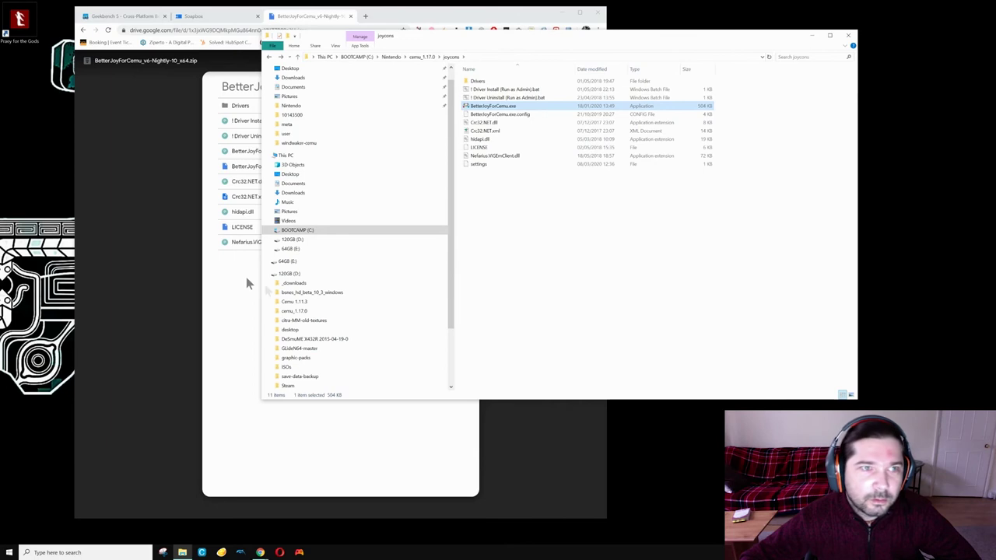
{"action": "left_click", "coordinate": [559, 13]}
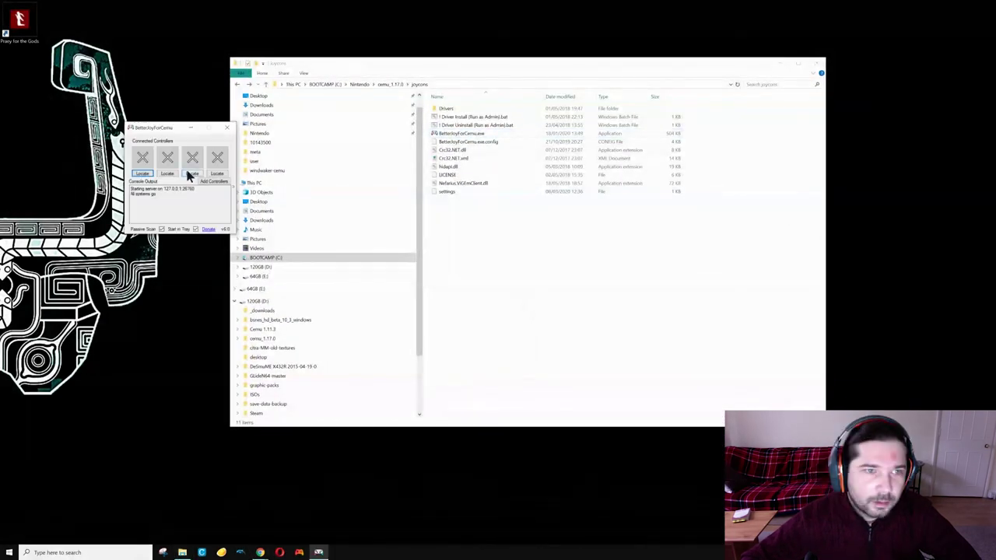
{"action": "left_click_drag", "start_coordinate": [172, 132], "coordinate": [911, 147]}
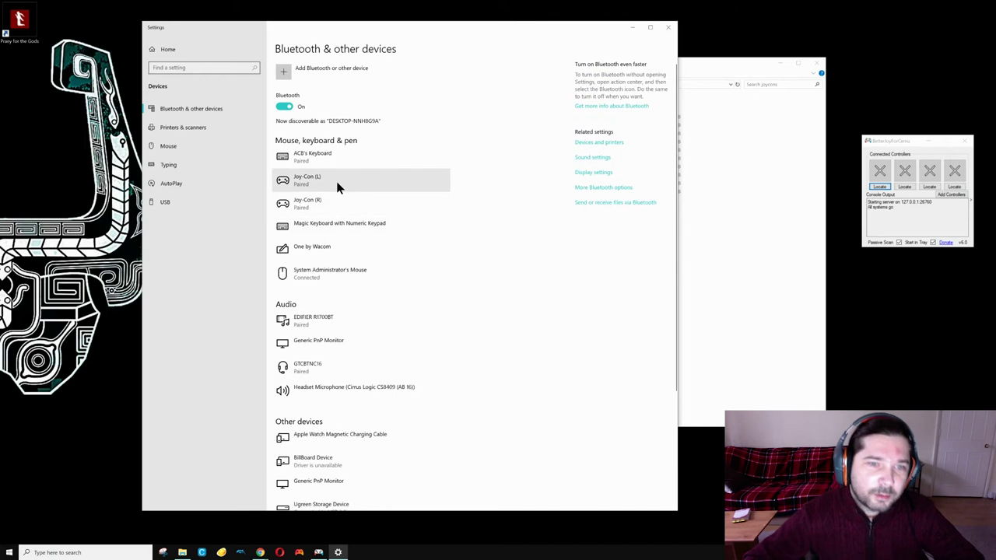
Remove the paired Joy-Con (L) and Joy-Con (R) from the Bluetooth devices
{"action": "left_click", "coordinate": [379, 184]}
{"action": "left_click", "coordinate": [422, 206]}
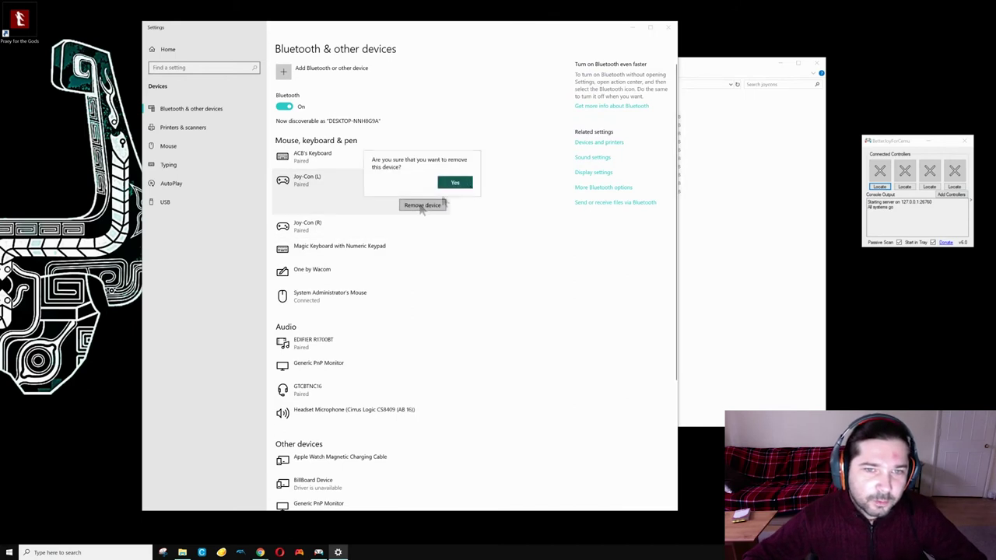
{"action": "left_click", "coordinate": [459, 182]}
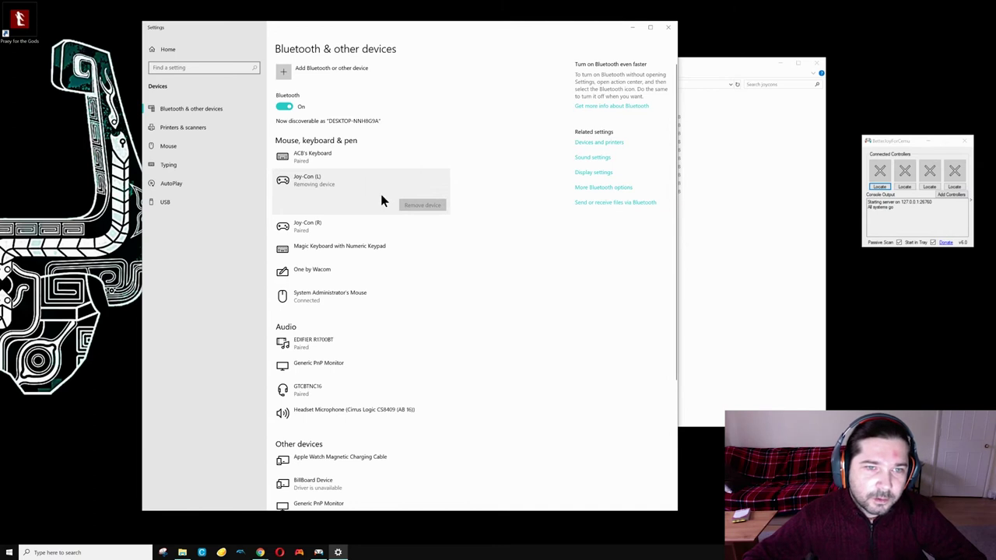
{"action": "left_click", "coordinate": [423, 179]}
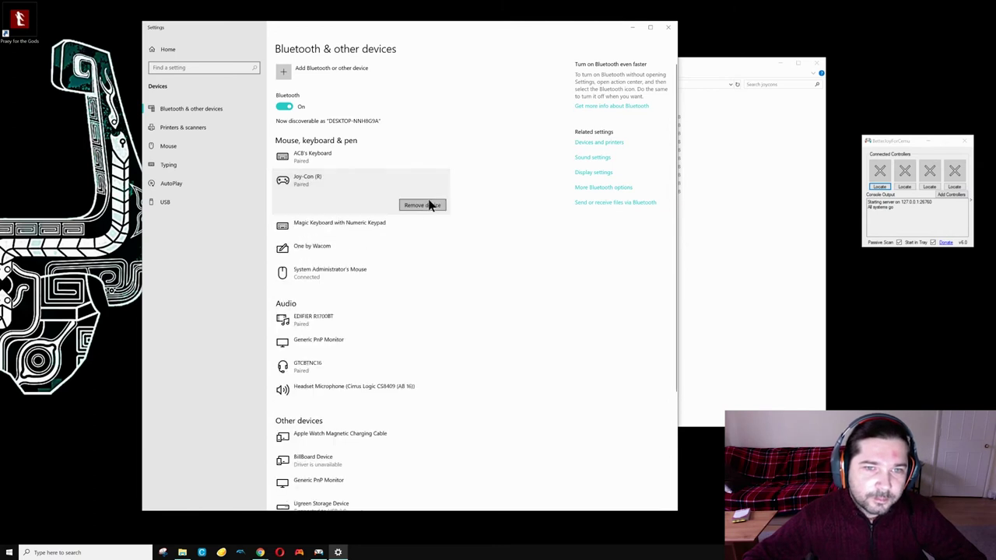
{"action": "left_click", "coordinate": [427, 205]}
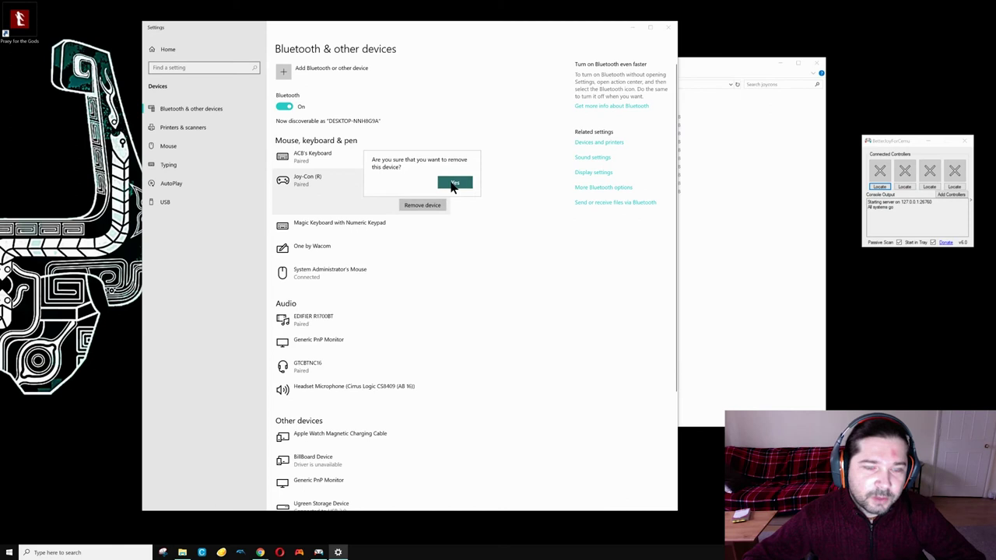
{"action": "left_click", "coordinate": [455, 184]}
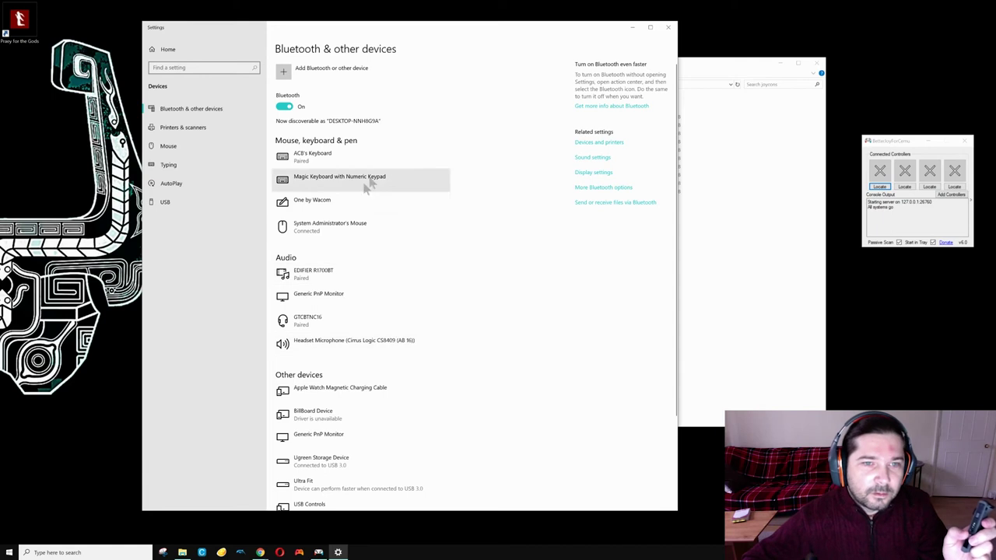
Add Joy-Con (L) as a new Bluetooth device and finish the pairing
{"action": "left_click", "coordinate": [285, 71]}
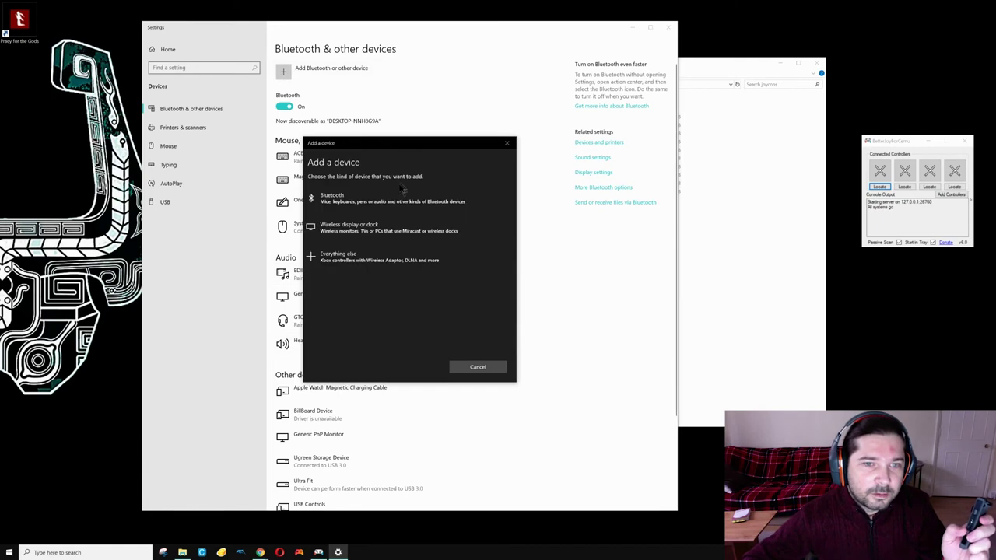
{"action": "left_click", "coordinate": [380, 204]}
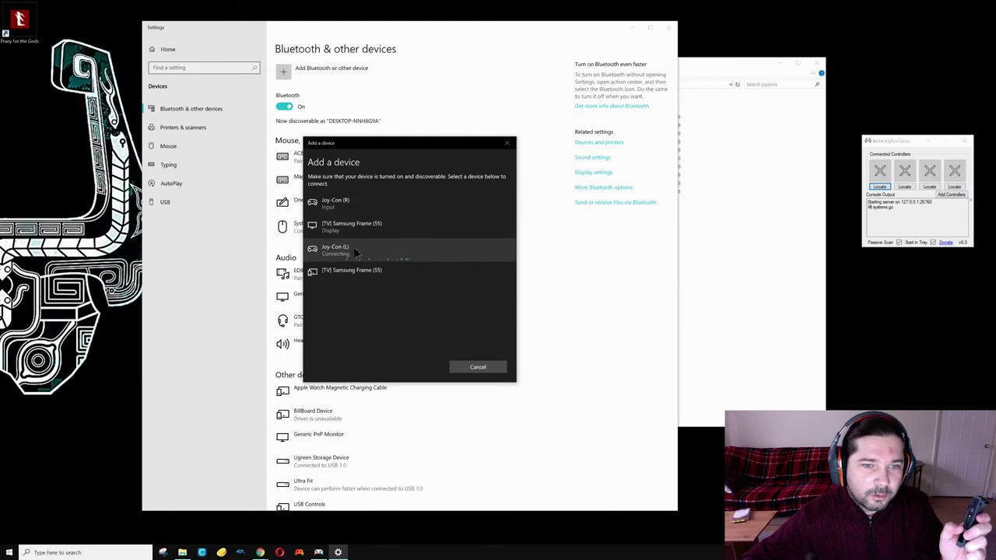
{"action": "left_click", "coordinate": [476, 366]}
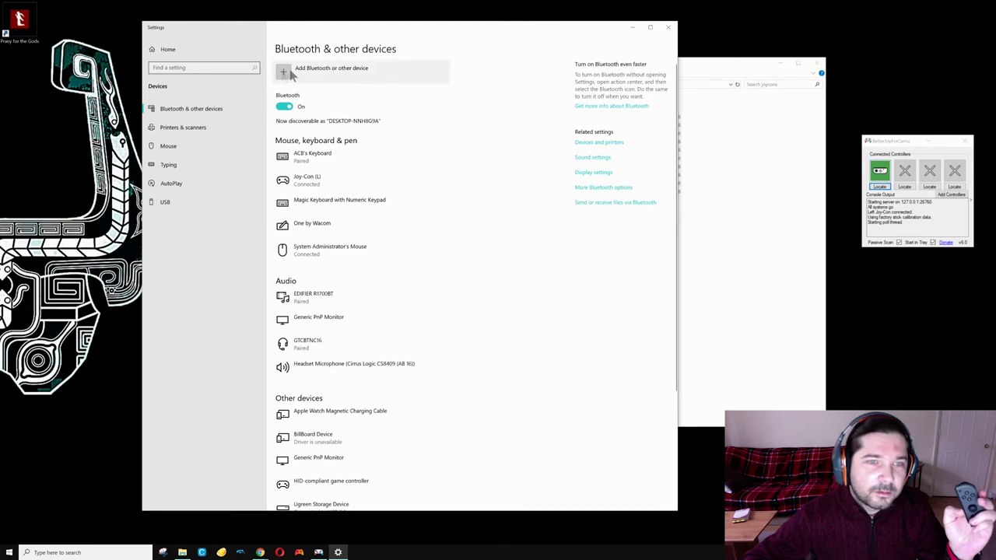
Pair Joy-Con (R) as a second Bluetooth device and close the pairing dialog
{"action": "left_click", "coordinate": [314, 74]}
{"action": "left_click", "coordinate": [355, 200]}
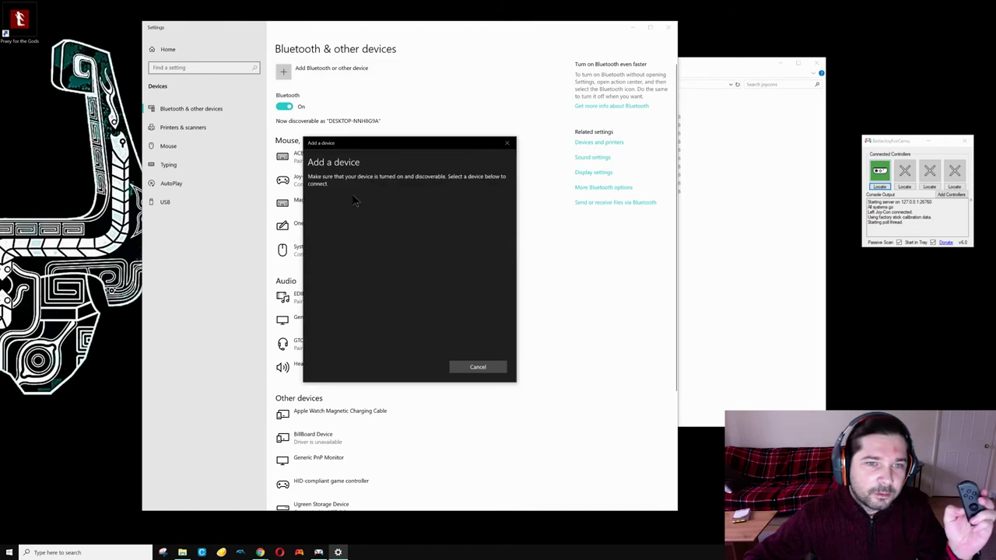
{"action": "left_click", "coordinate": [341, 203]}
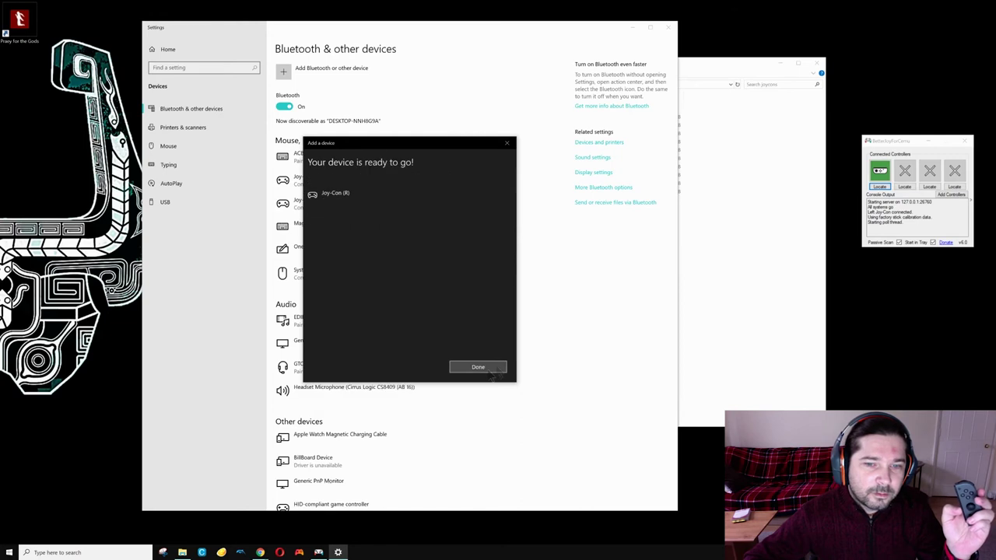
{"action": "left_click", "coordinate": [478, 367]}
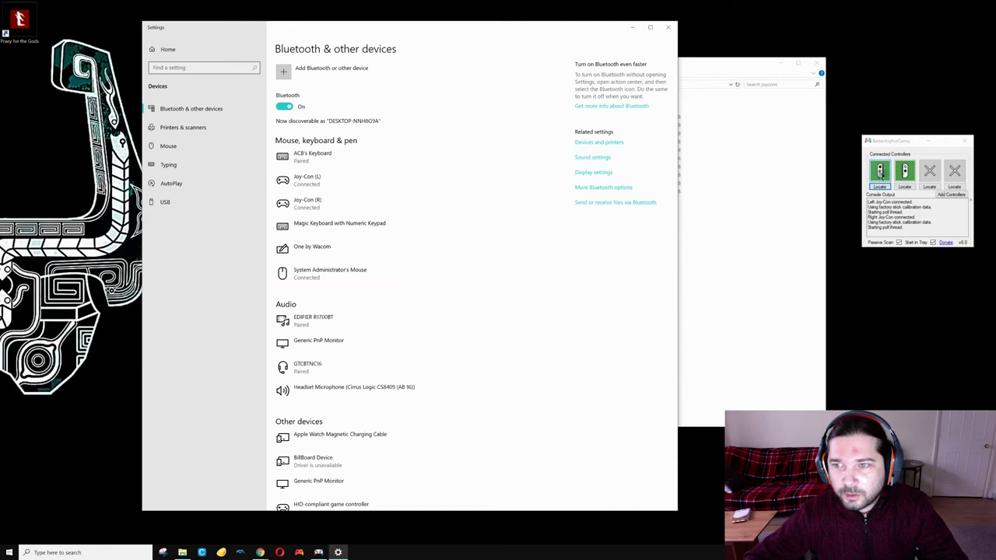
Run Locate on the connected Joy-Cons in BetterJoyForCemu and close the Bluetooth settings
{"action": "left_click", "coordinate": [880, 187]}
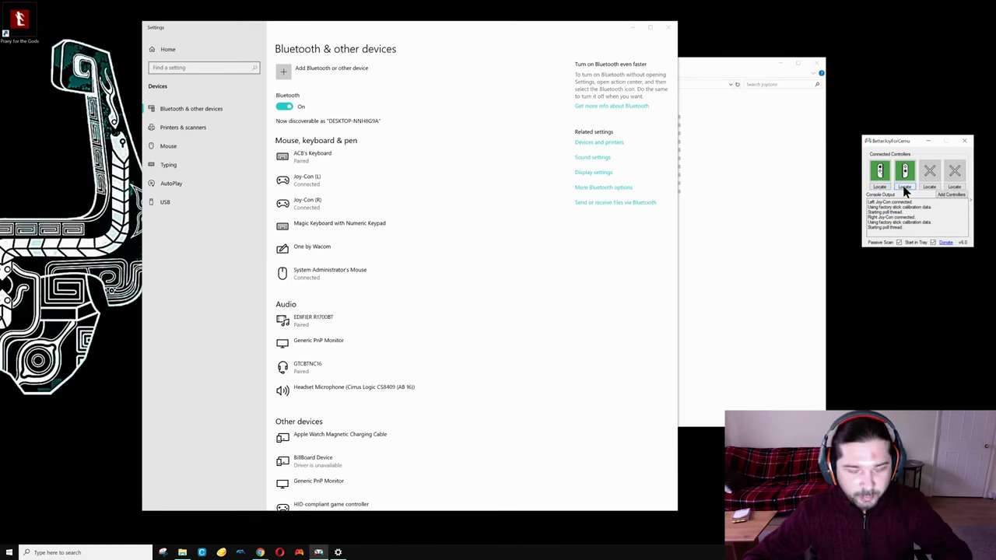
{"action": "left_click", "coordinate": [668, 28]}
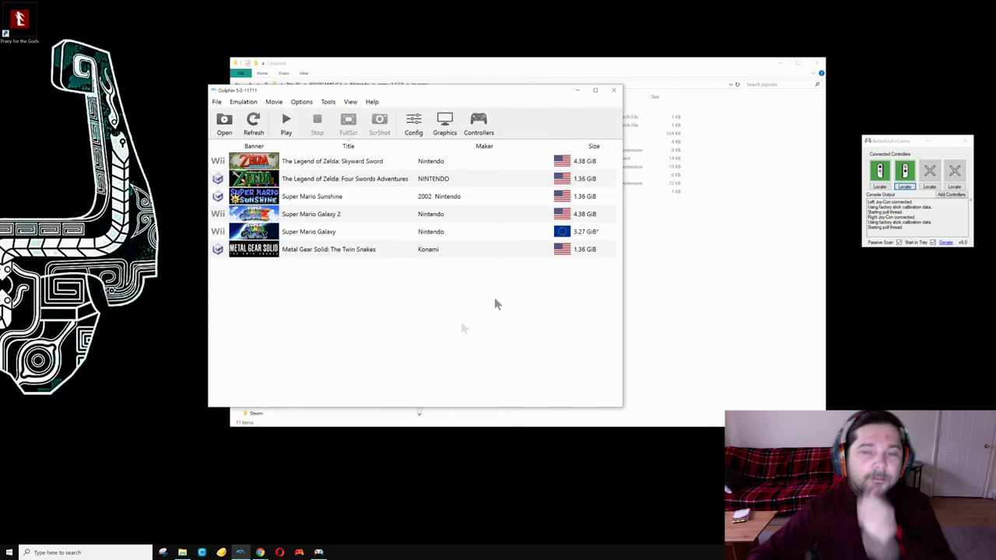
Open the alternate input sources in Dolphin's controller settings and check the DSU client's server IP address and port
{"action": "left_click", "coordinate": [480, 122]}
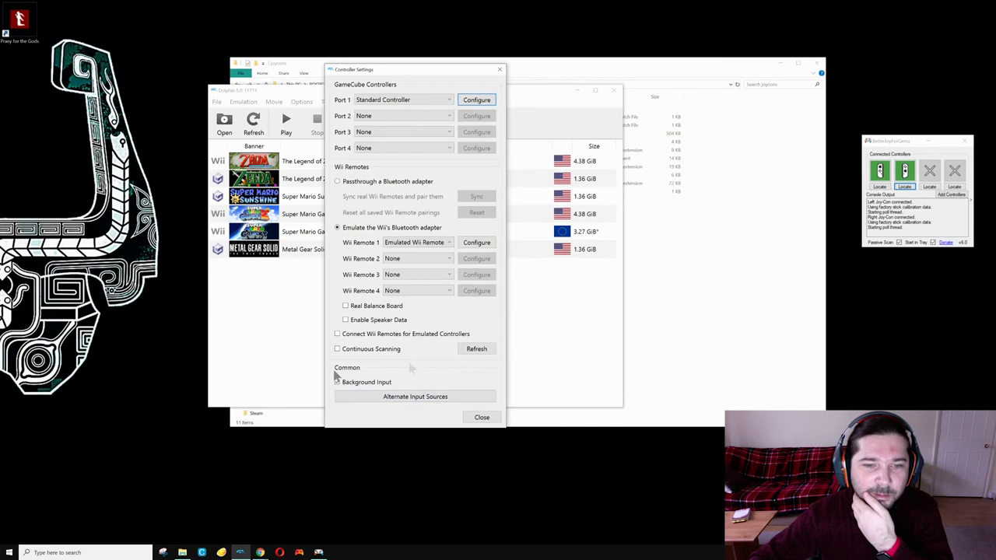
{"action": "left_click", "coordinate": [415, 398]}
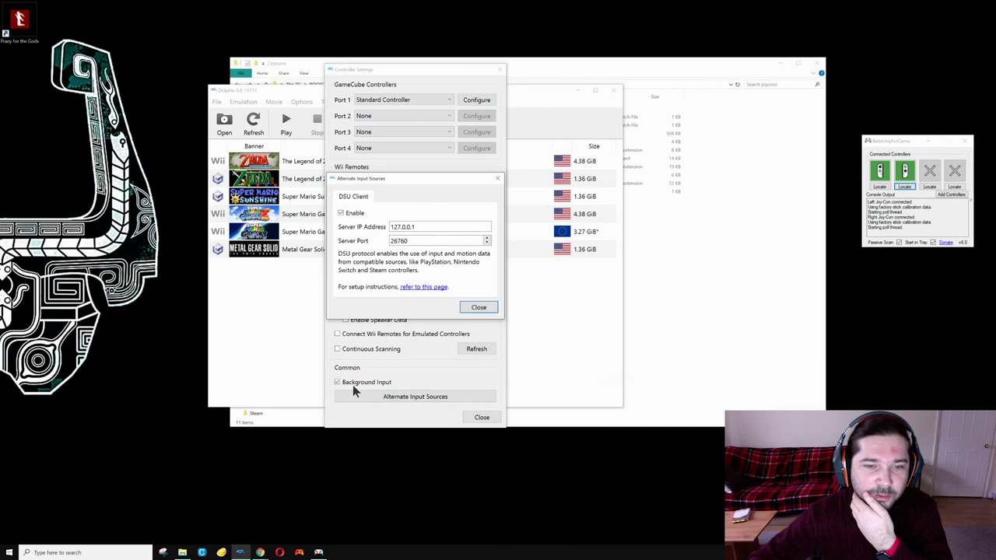
{"action": "left_click_drag", "start_coordinate": [421, 226], "coordinate": [377, 227]}
{"action": "left_click", "coordinate": [410, 226]}
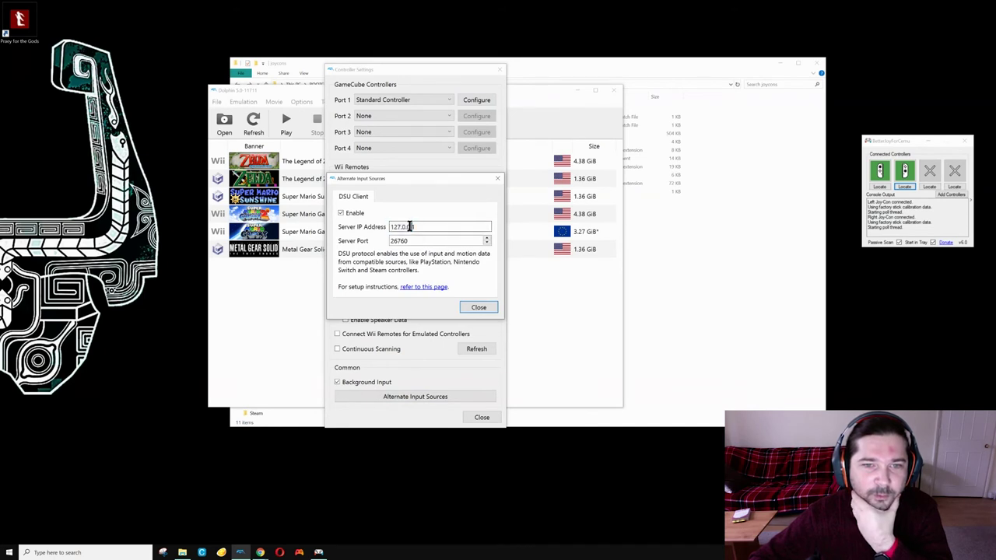
{"action": "double_click", "coordinate": [410, 227]}
{"action": "double_click", "coordinate": [418, 239]}
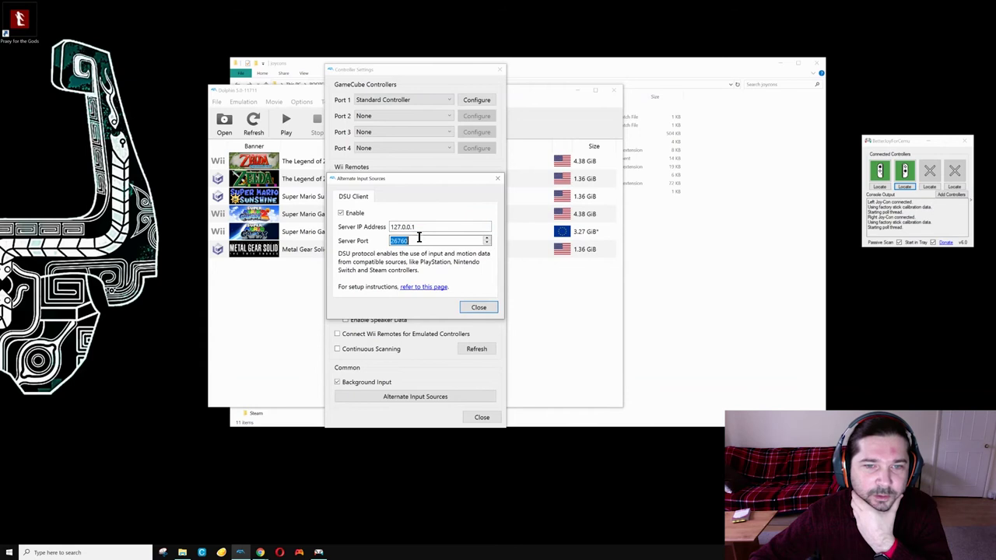
Expand BetterJoyForCemu's configuration, compare its IP and port with Dolphin's DSU client, and close the alternate input sources
{"action": "left_click", "coordinate": [900, 224]}
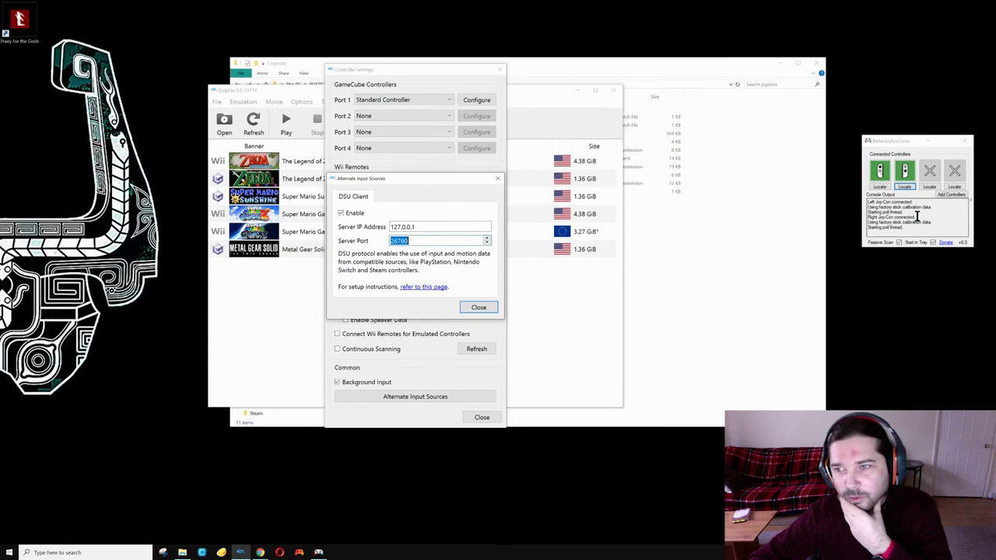
{"action": "left_click", "coordinate": [916, 216]}
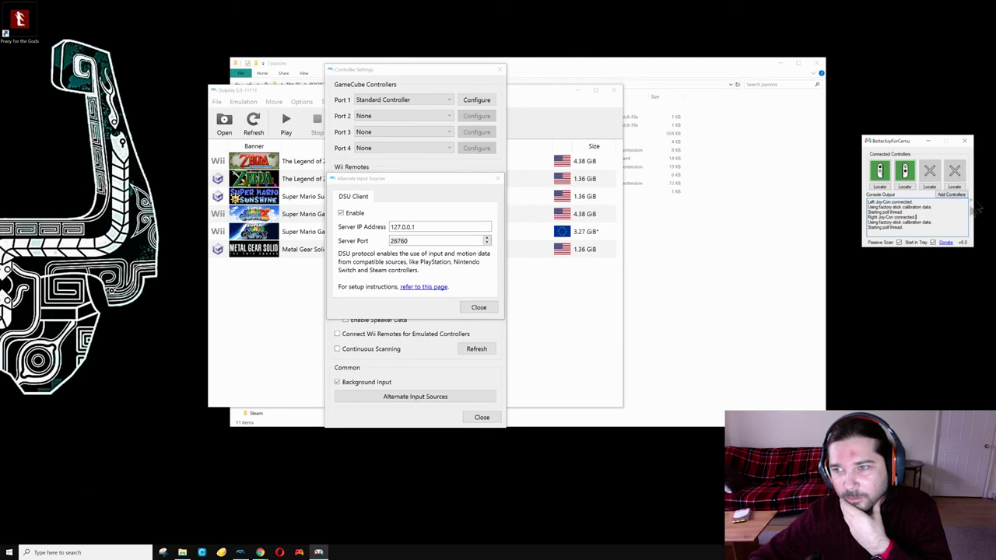
{"action": "left_click", "coordinate": [971, 204]}
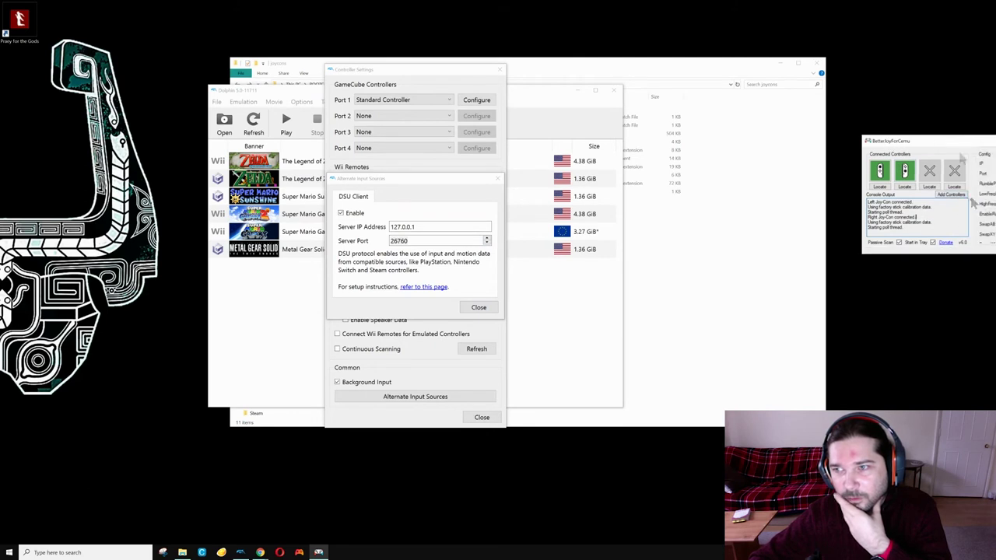
{"action": "left_click_drag", "start_coordinate": [960, 148], "coordinate": [782, 159]}
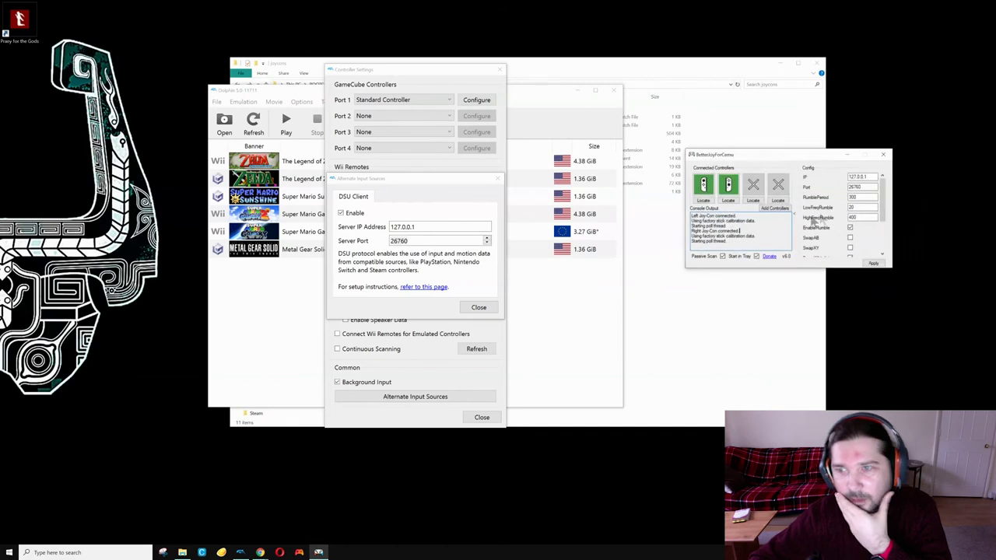
{"action": "left_click", "coordinate": [865, 186]}
{"action": "double_click", "coordinate": [866, 186]}
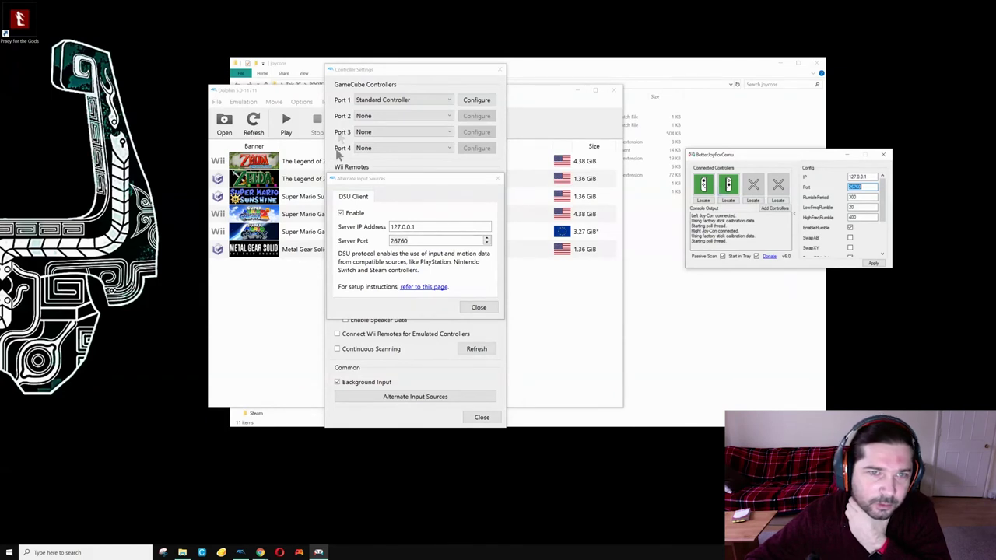
{"action": "left_click", "coordinate": [482, 309]}
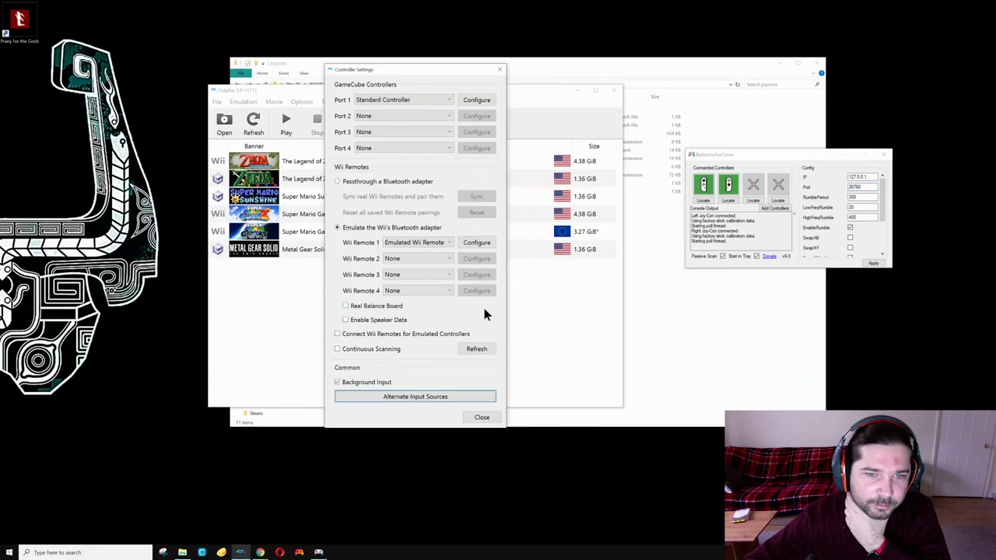
Open the emulated Wii Remote 1 configuration, examine its motion input and extension motion input settings, and return to the general options
{"action": "left_click", "coordinate": [476, 242]}
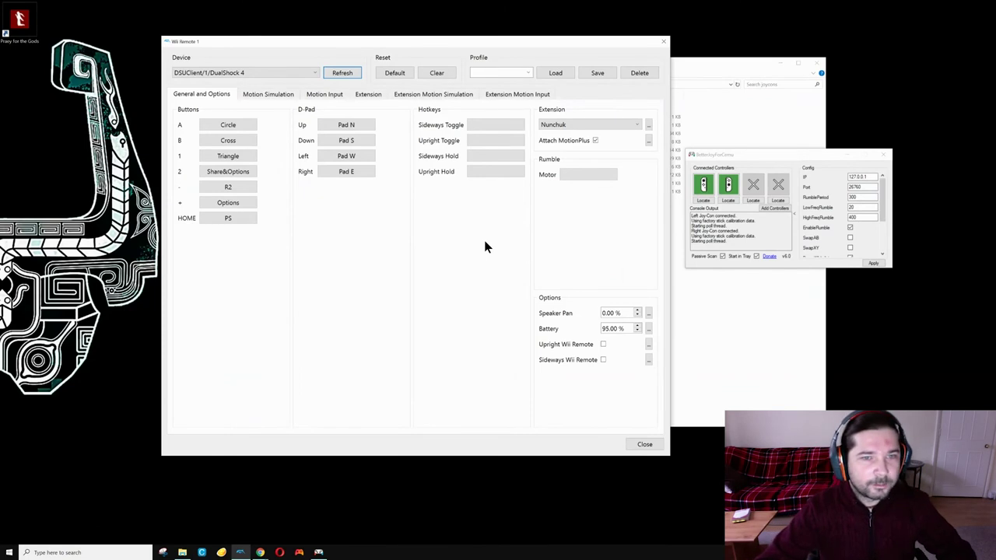
{"action": "left_click", "coordinate": [327, 95]}
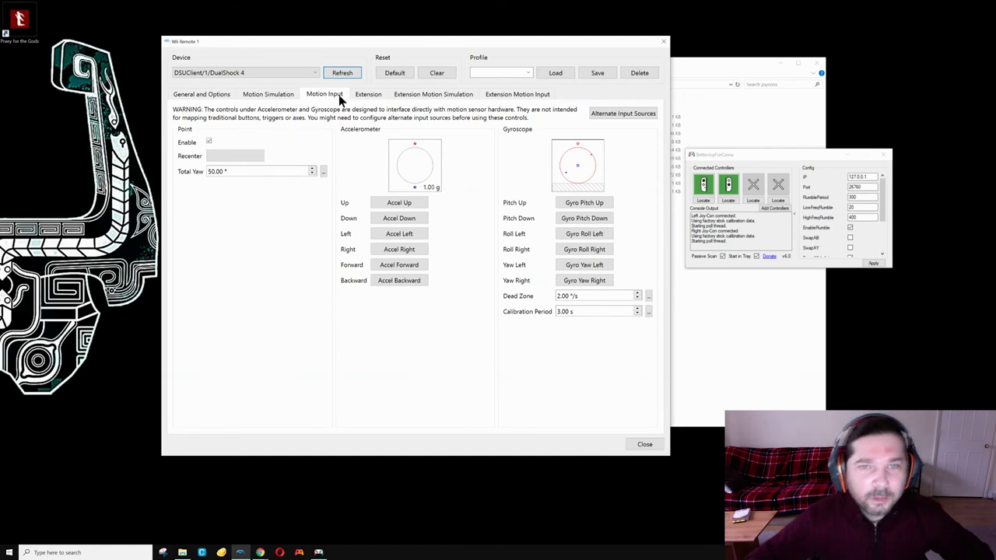
{"action": "left_click", "coordinate": [501, 94]}
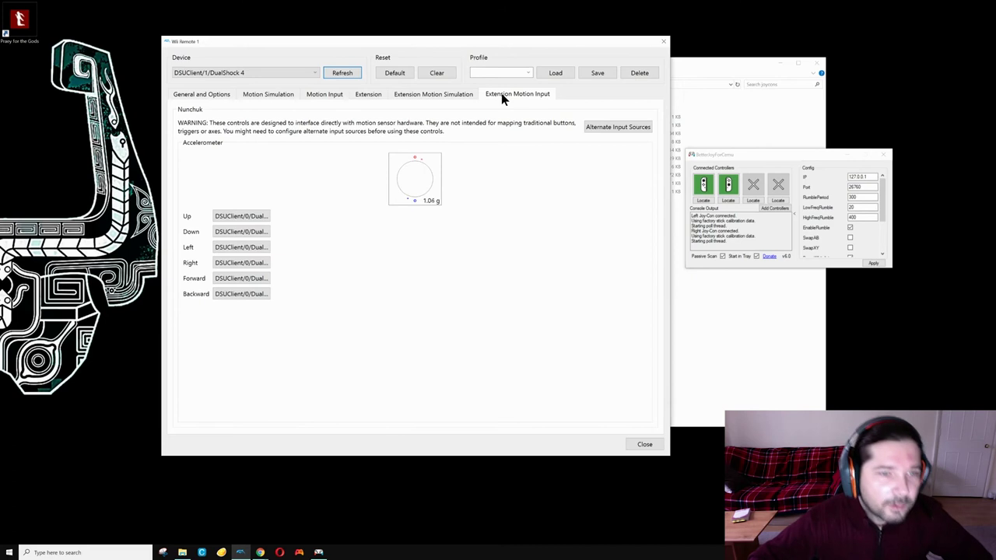
{"action": "left_click", "coordinate": [333, 96]}
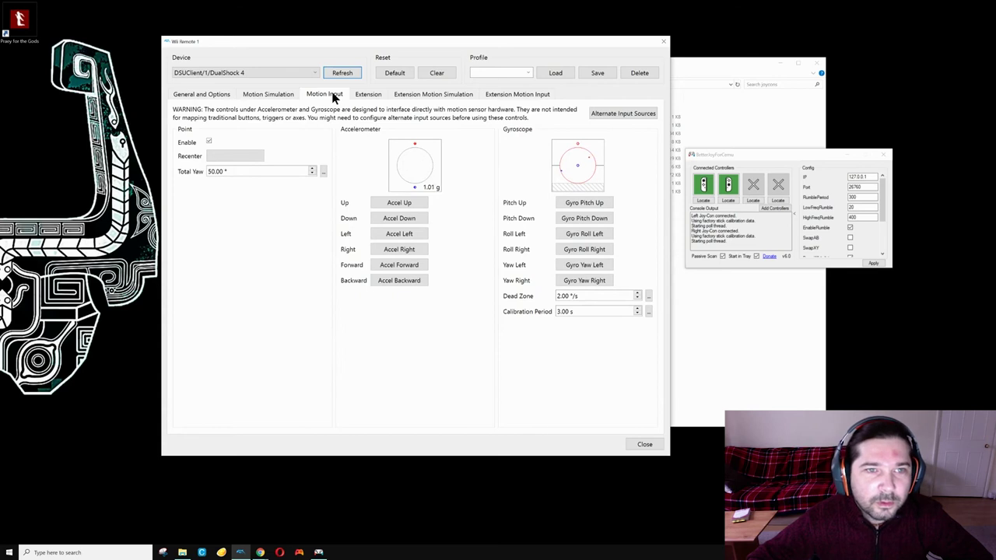
{"action": "left_click", "coordinate": [193, 97]}
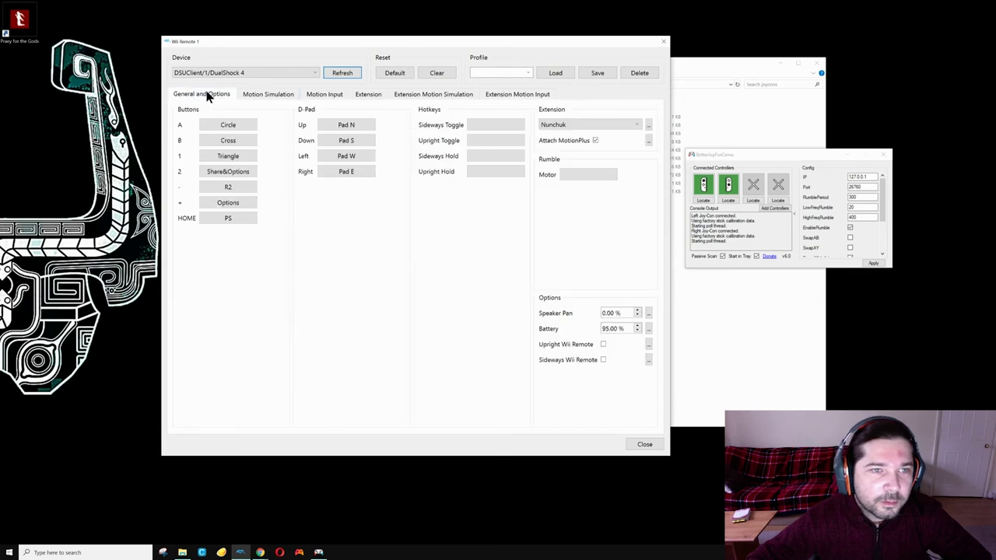
Map the Wii Remote's A button to Circle, B to Cross and 1 to Triangle
{"action": "left_click", "coordinate": [236, 125]}
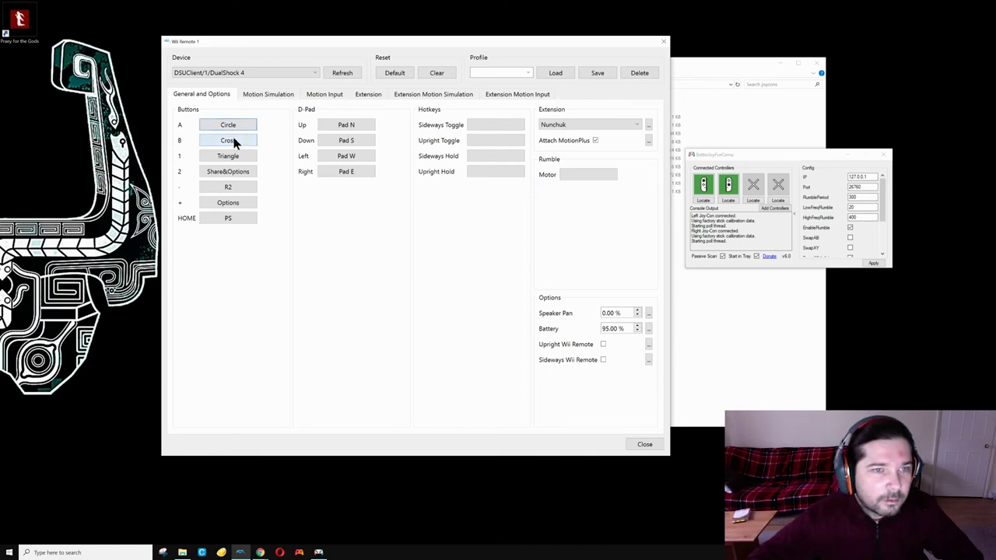
{"action": "left_click", "coordinate": [233, 139]}
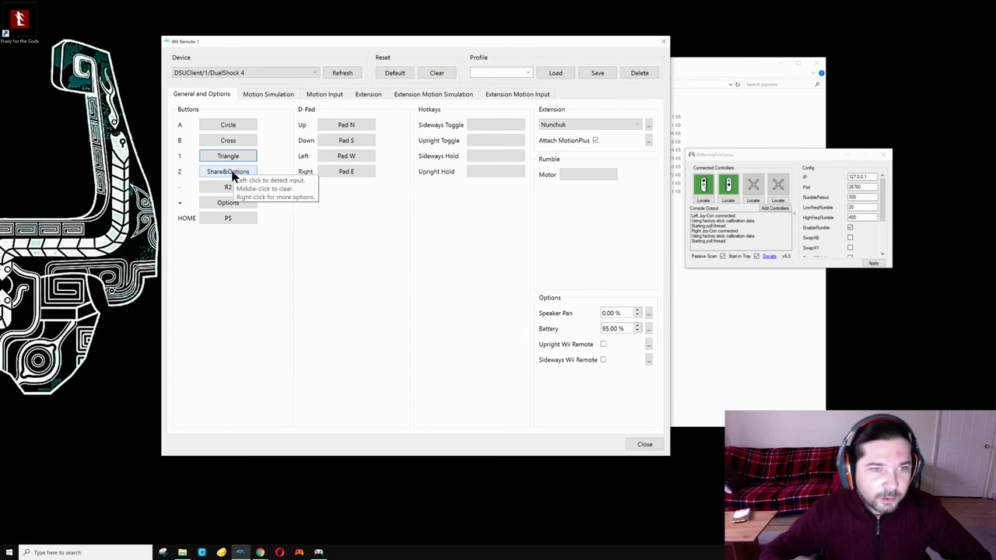
Open the advanced input configuration for Wii Remote button 2 and replace its expression with Options
{"action": "right_click", "coordinate": [232, 176]}
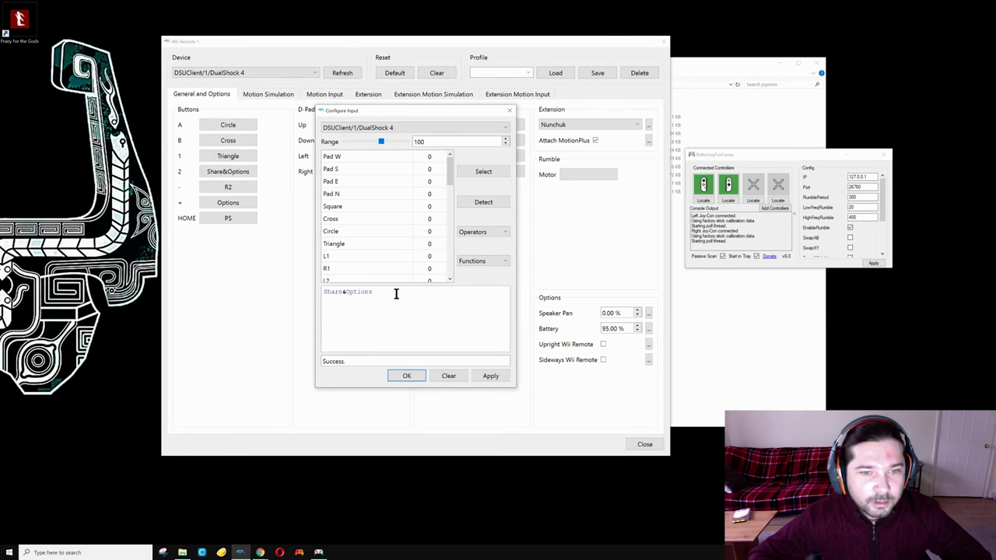
{"action": "left_click_drag", "start_coordinate": [396, 294], "coordinate": [304, 279]}
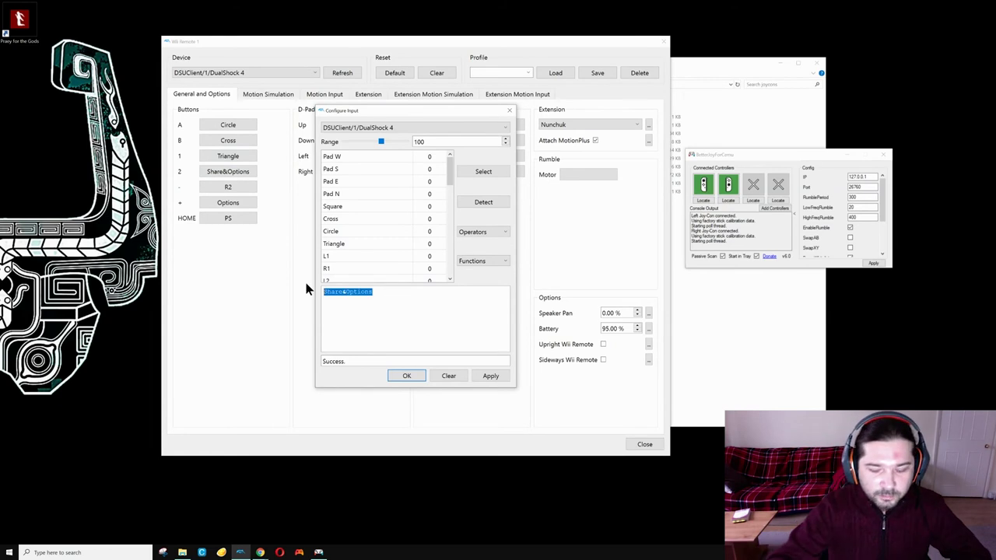
{"action": "key", "text": "BackSpace"}
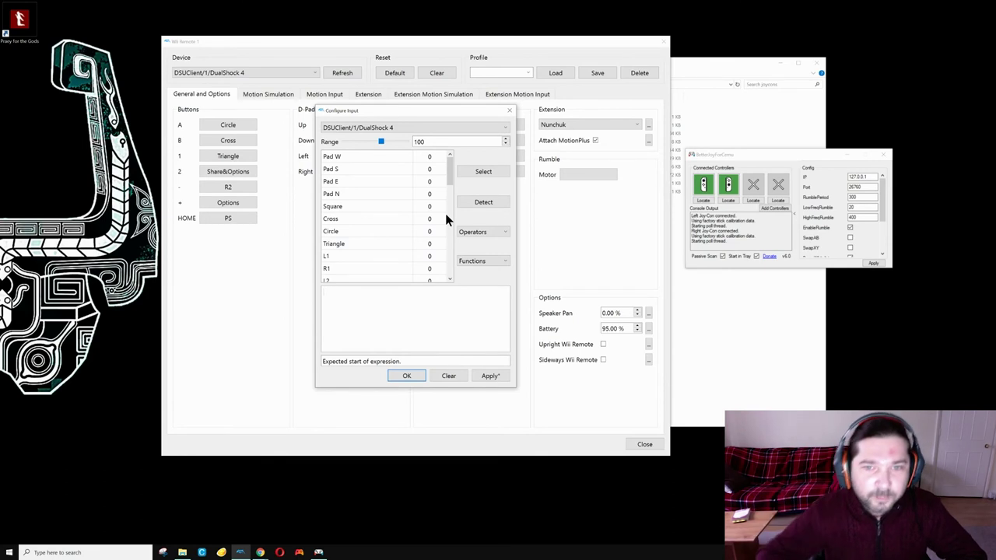
{"action": "left_click", "coordinate": [491, 203]}
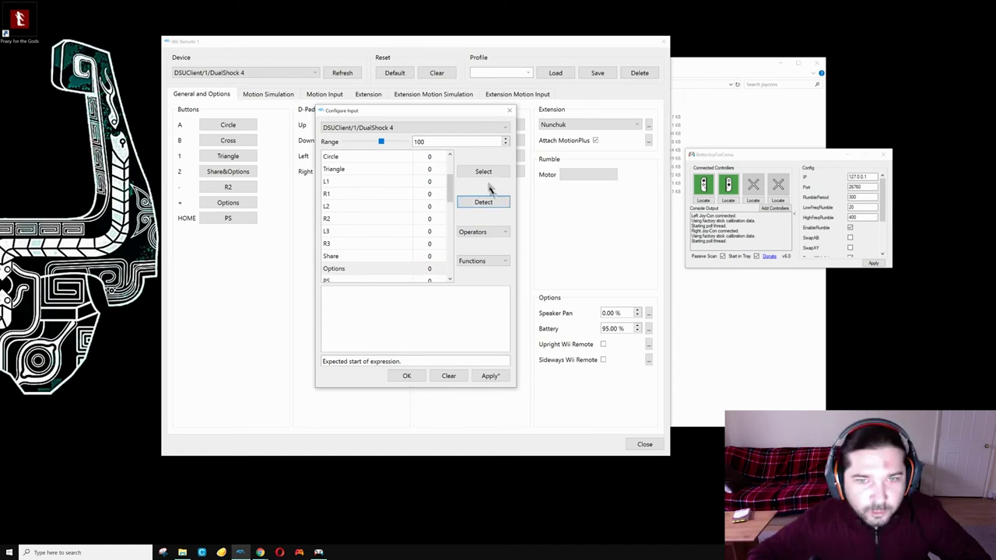
{"action": "left_click", "coordinate": [383, 269]}
{"action": "left_click", "coordinate": [491, 170]}
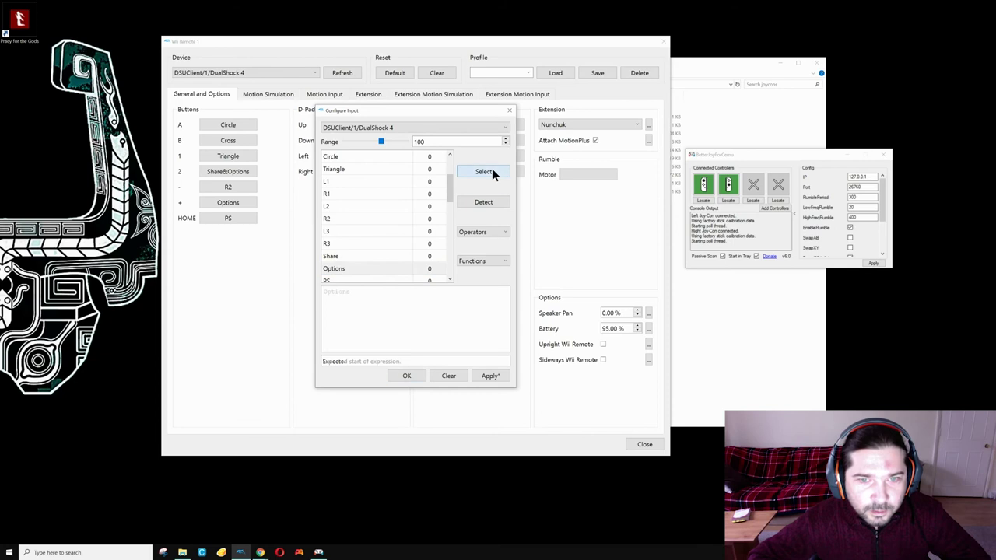
Extend button 2's expression with the And operator and Share to form Options&Share, and apply the mapping
{"action": "left_click", "coordinate": [492, 232]}
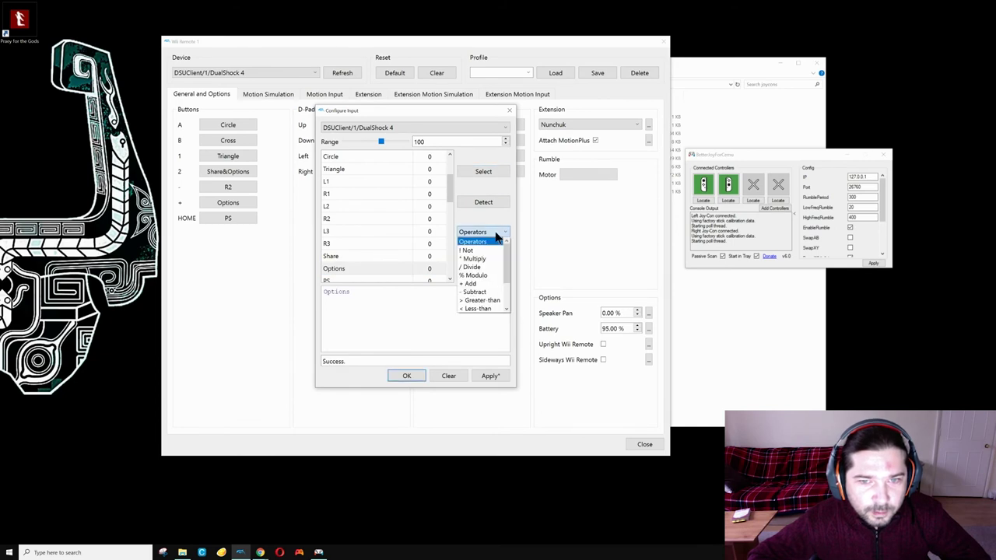
{"action": "scroll", "coordinate": [487, 284], "scroll_direction": "down", "scroll_amount": 2}
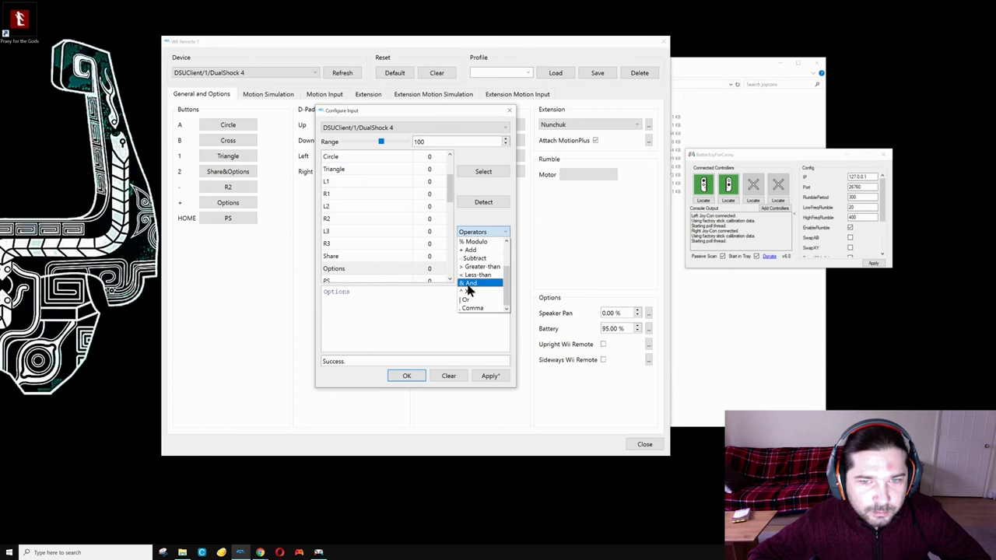
{"action": "left_click", "coordinate": [467, 284]}
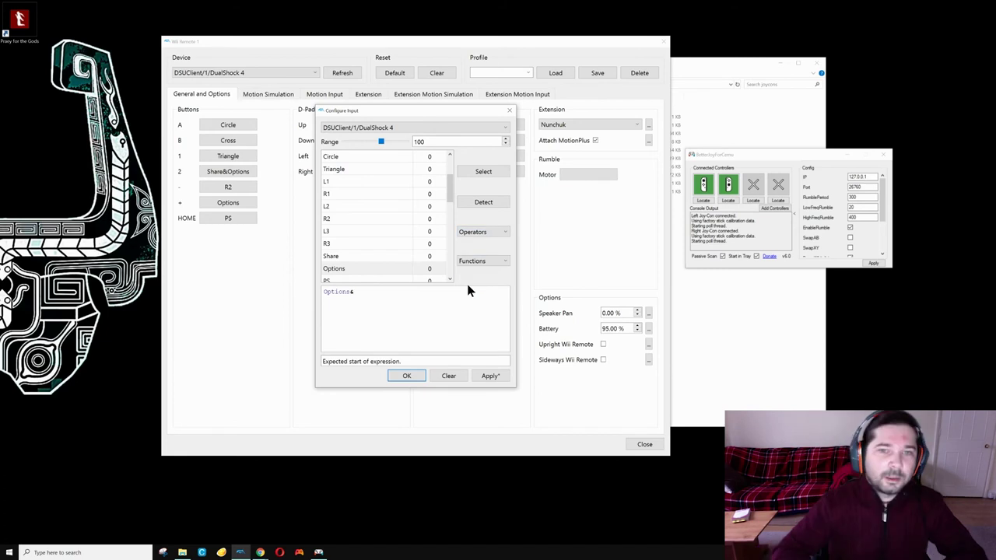
{"action": "left_click", "coordinate": [487, 204]}
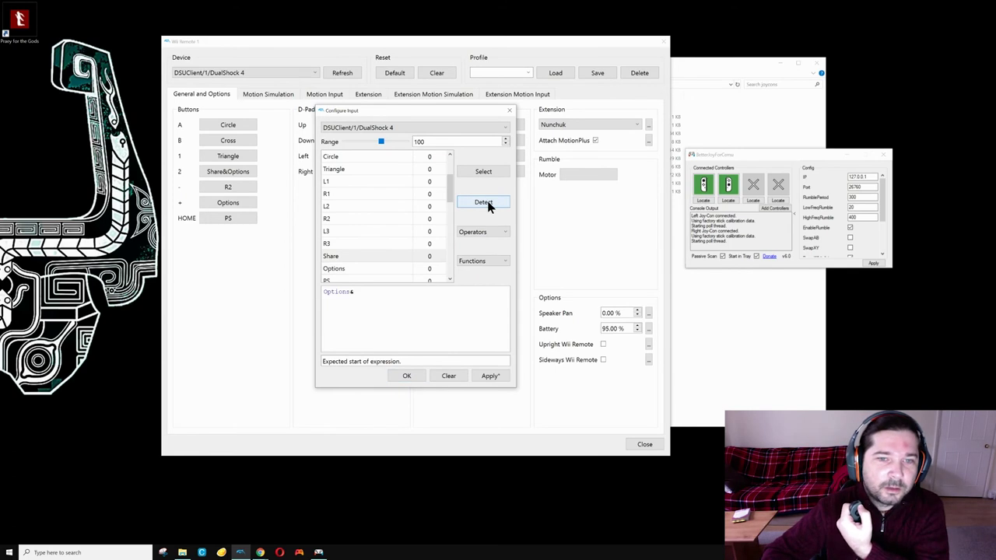
{"action": "left_click", "coordinate": [385, 257]}
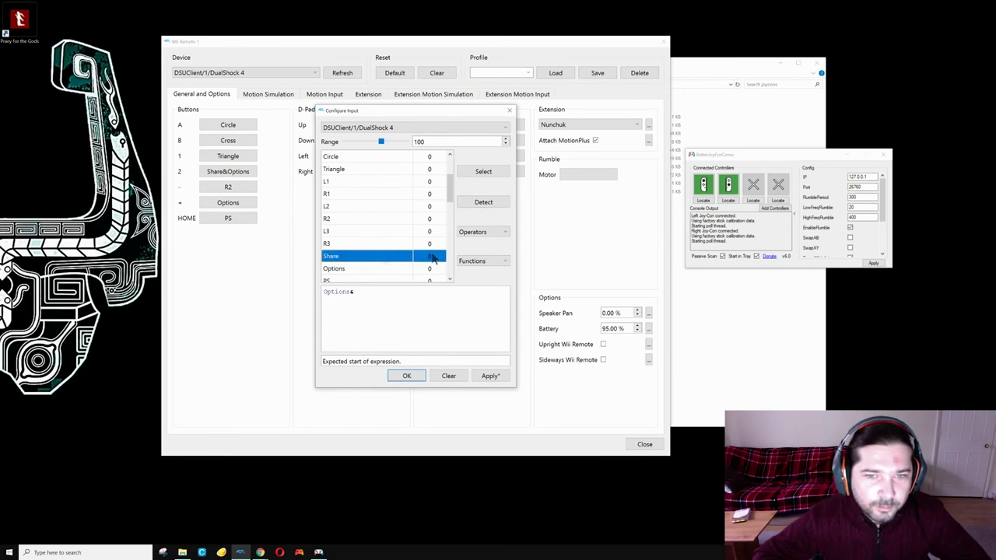
{"action": "left_click", "coordinate": [498, 172]}
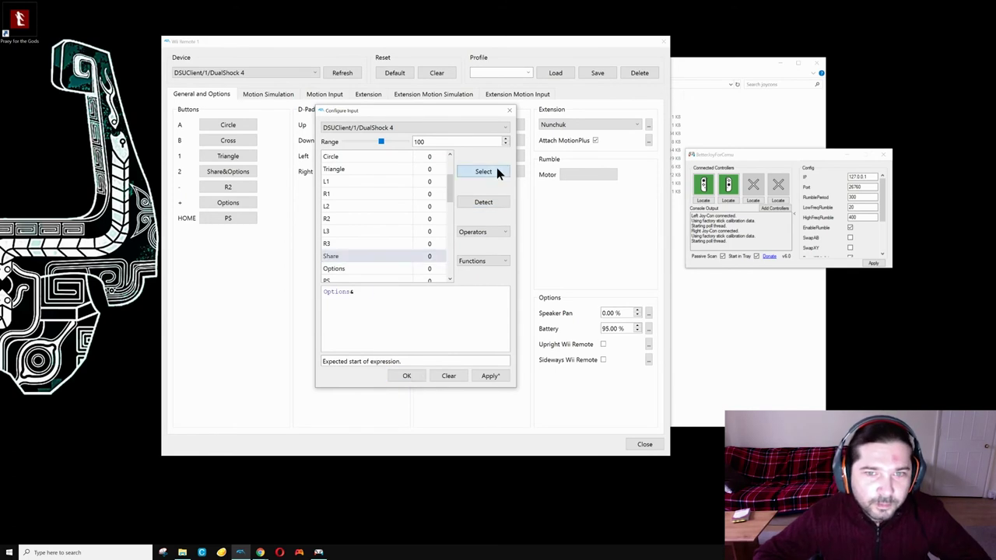
{"action": "left_click", "coordinate": [489, 378]}
{"action": "left_click", "coordinate": [408, 377]}
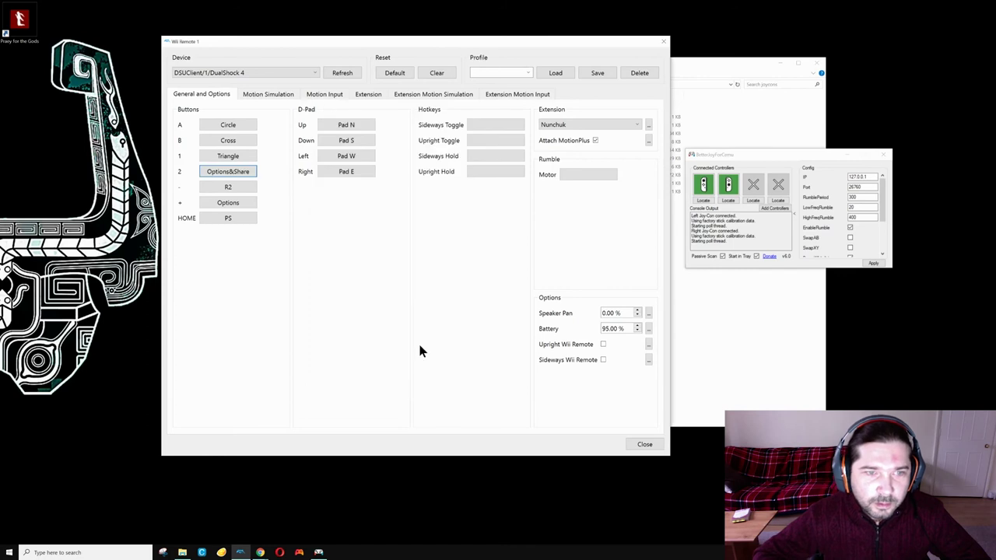
Map the Wii Remote's minus button to R2 and its HOME button to PS
{"action": "left_click", "coordinate": [248, 173]}
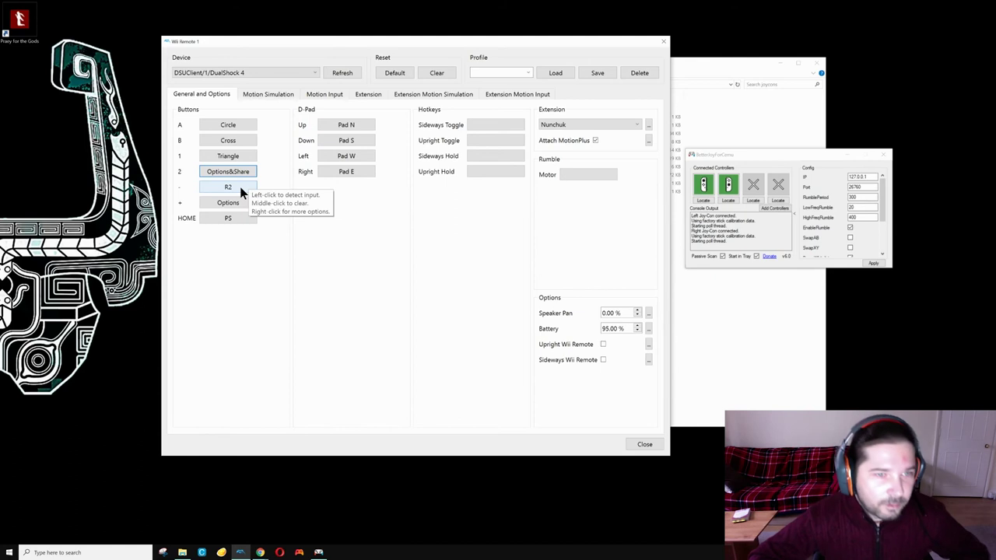
{"action": "left_click", "coordinate": [241, 188]}
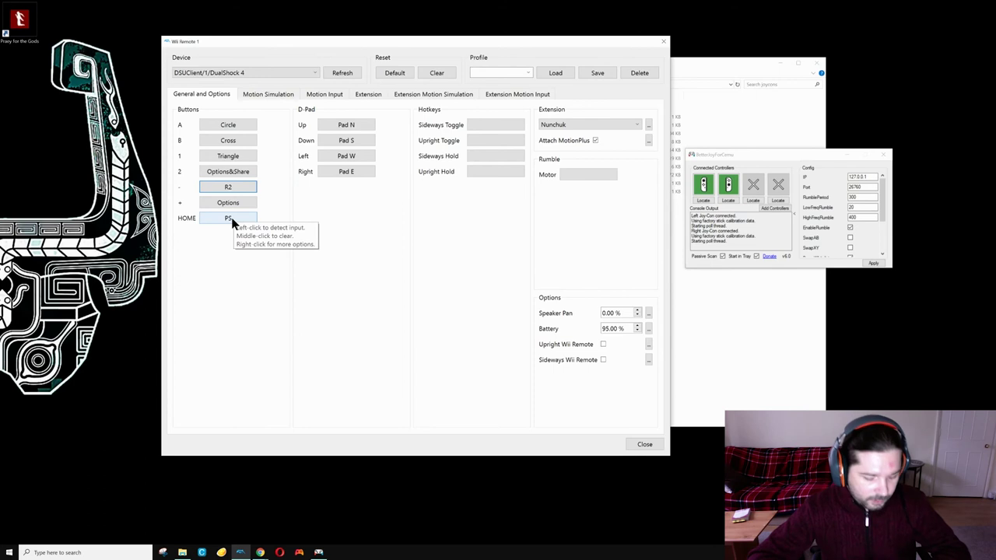
{"action": "left_click", "coordinate": [231, 218]}
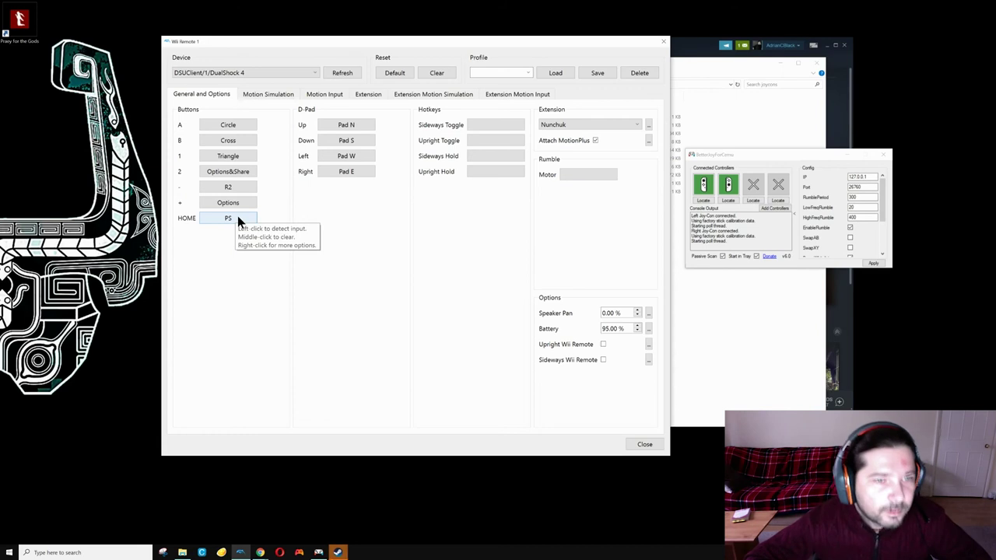
Map the Wii Remote's D-pad up, down, left and right to Pad N, Pad S, Pad W and Pad E
{"action": "left_click", "coordinate": [357, 126]}
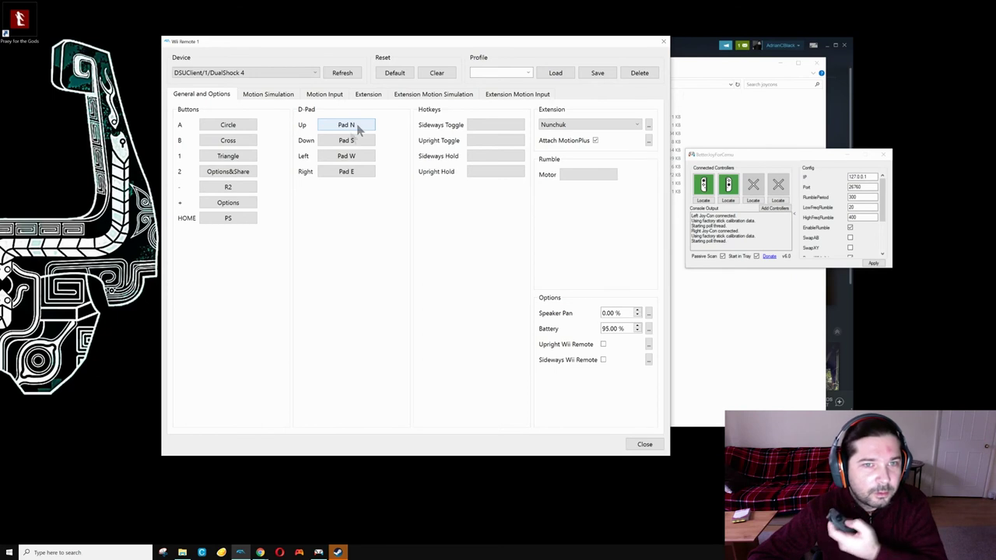
{"action": "left_click", "coordinate": [346, 141]}
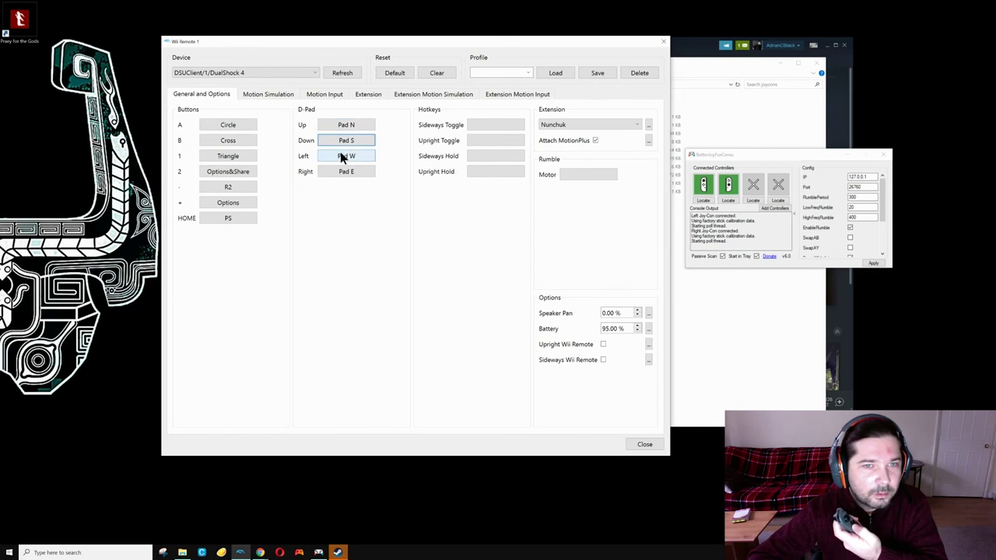
{"action": "left_click", "coordinate": [344, 156]}
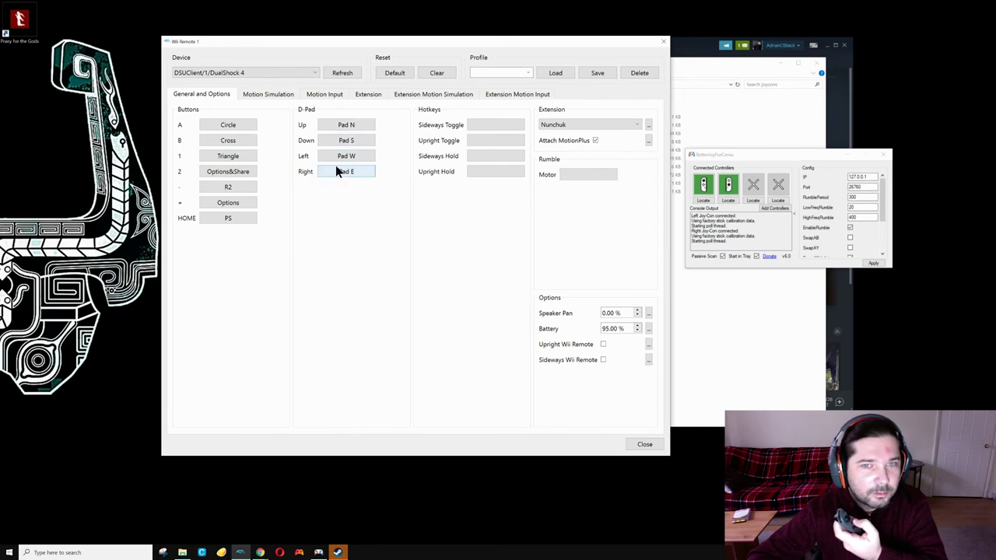
{"action": "left_click", "coordinate": [336, 168]}
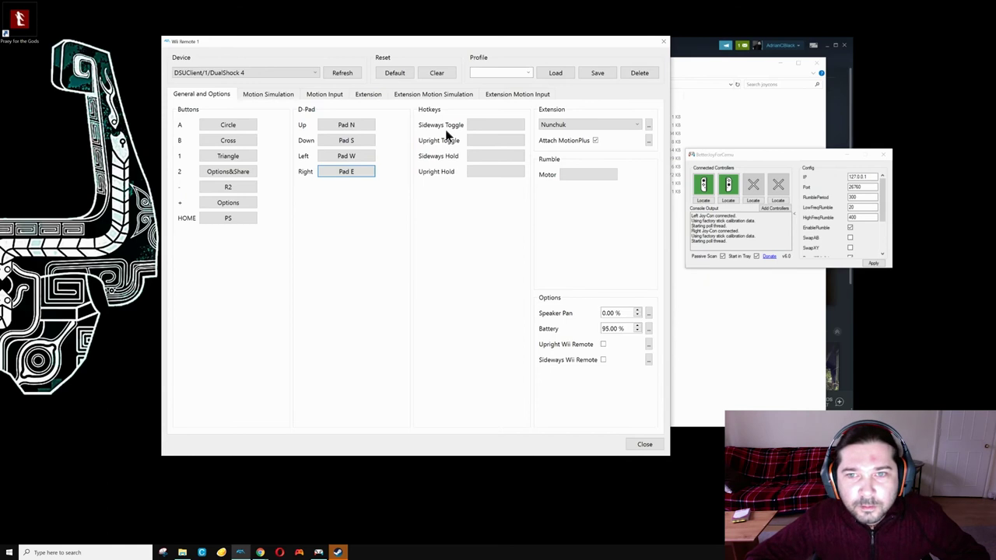
Choose Nunchuk as the Wii Remote's extension and keep MotionPlus attached
{"action": "left_click", "coordinate": [568, 123]}
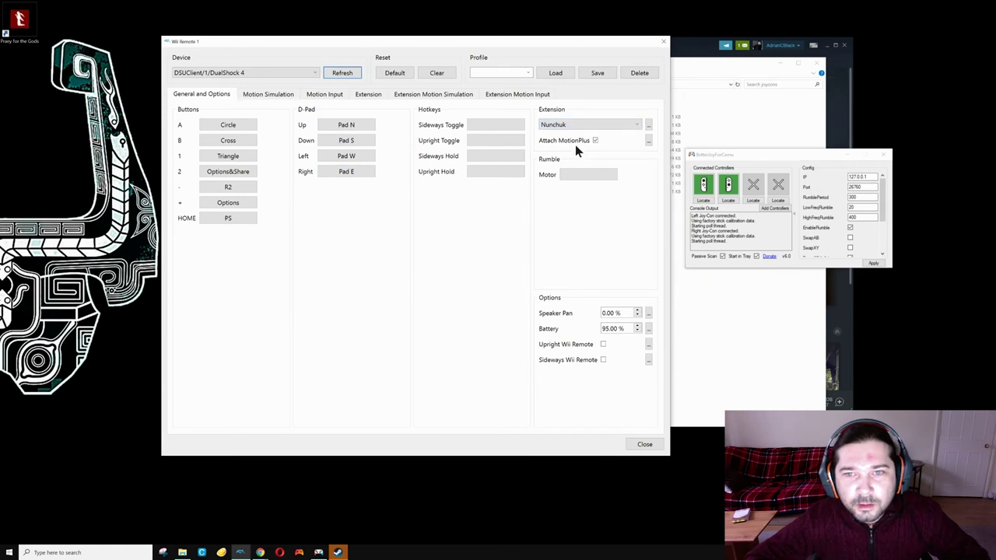
{"action": "left_click", "coordinate": [595, 140]}
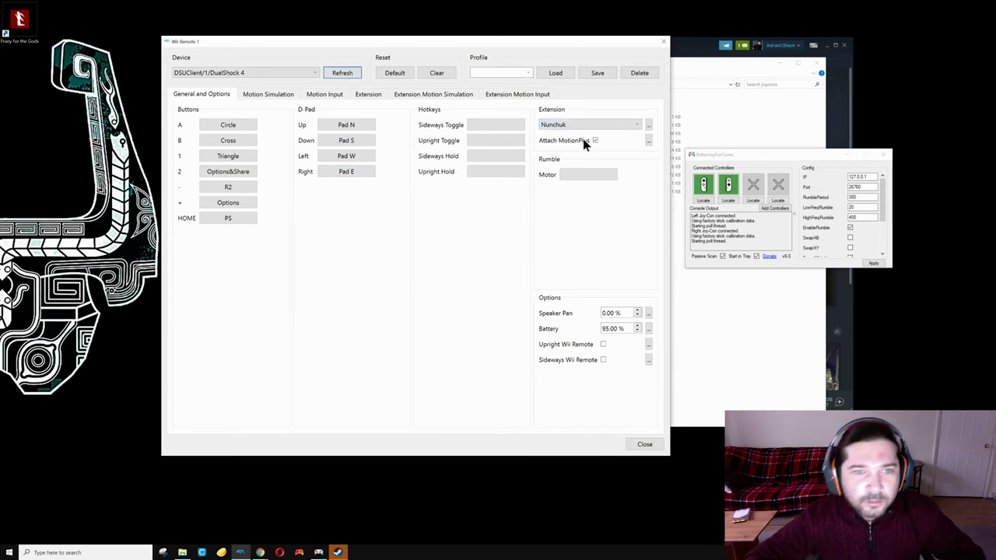
Check the Wii Remote's motion input settings for pointing, total yaw, gyroscope dead zone and calibration period
{"action": "left_click", "coordinate": [324, 96]}
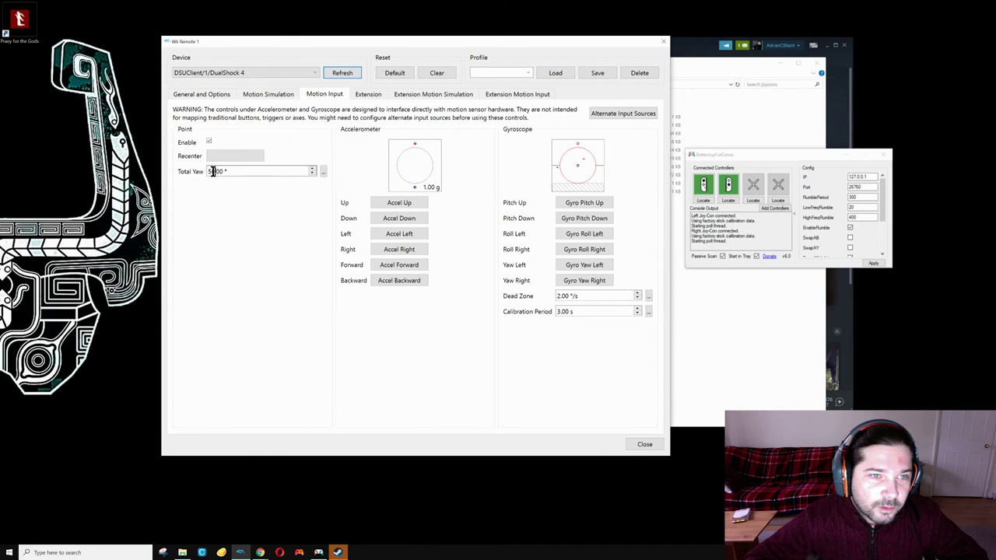
{"action": "scroll", "coordinate": [212, 171], "scroll_direction": "down", "scroll_amount": 5}
{"action": "left_click", "coordinate": [241, 206]}
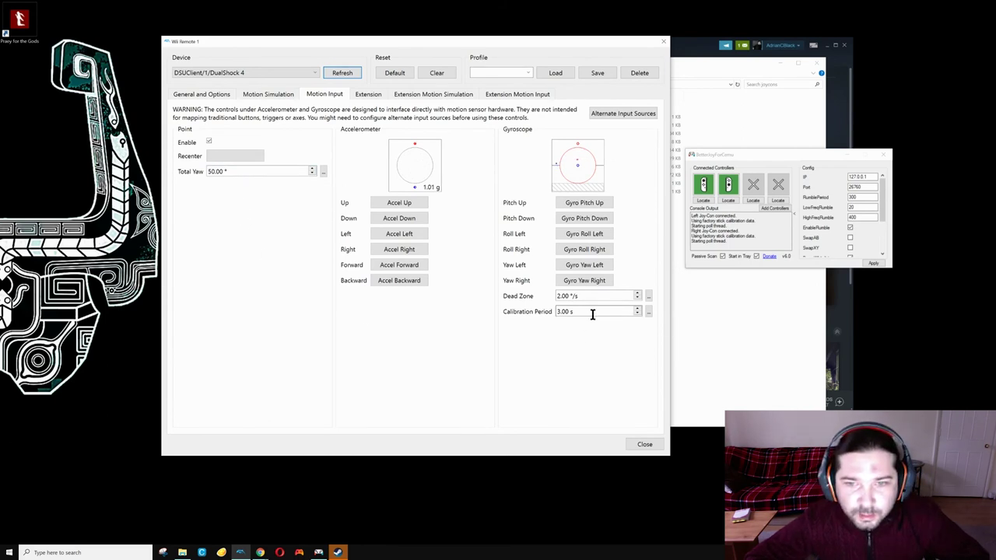
{"action": "double_click", "coordinate": [564, 295]}
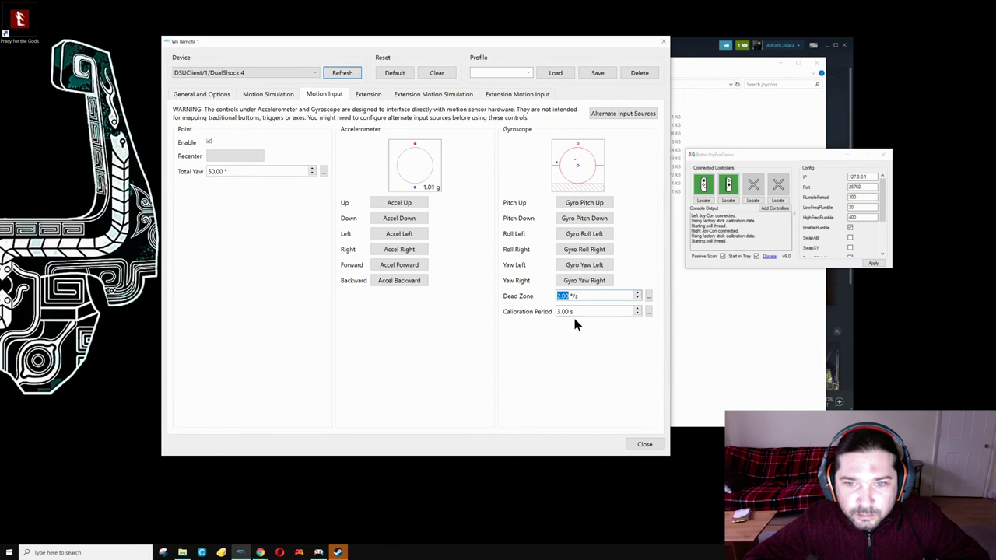
{"action": "left_click", "coordinate": [583, 350]}
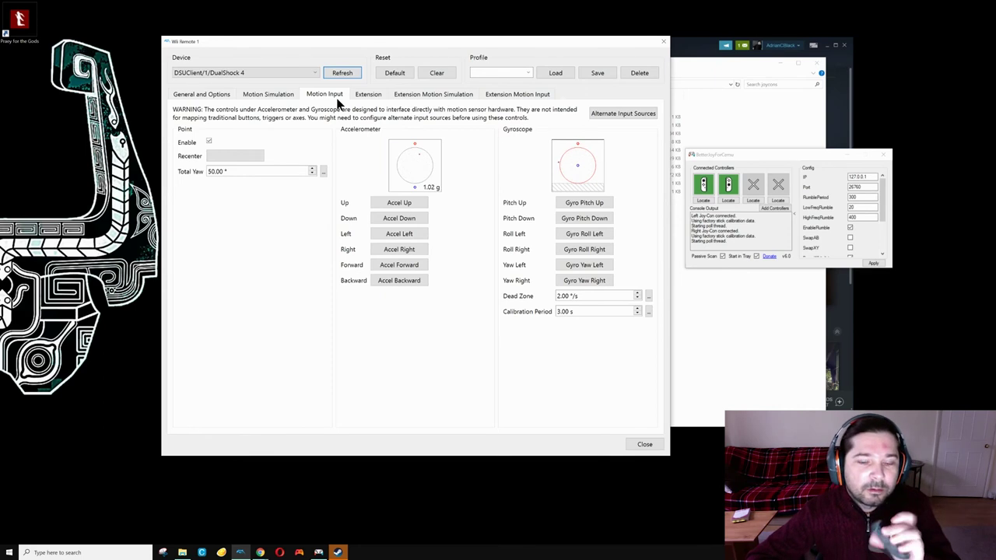
Look through the Wii Remote's motion simulation and the Nunchuk's motion simulation and accelerometer input settings
{"action": "key", "text": "ctrl+shift+Tab"}
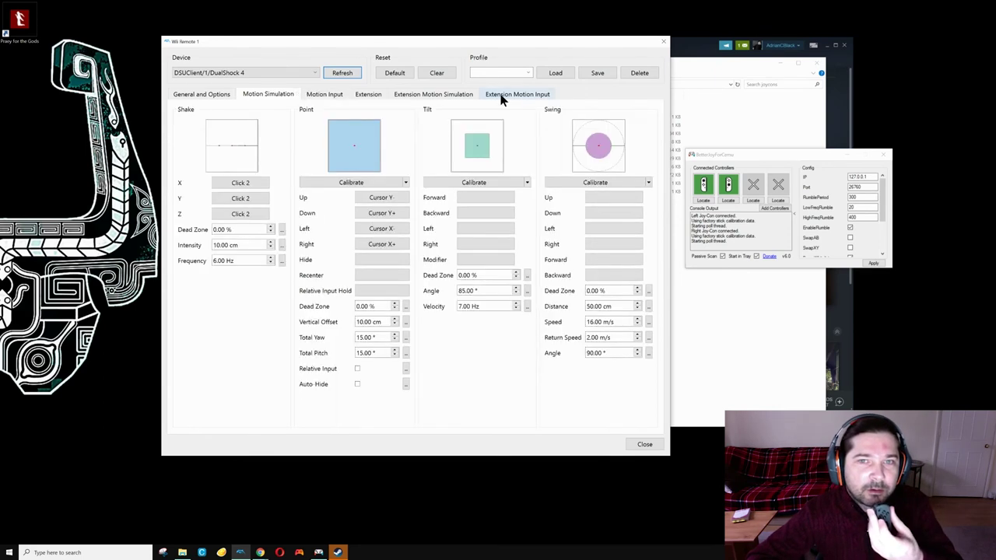
{"action": "scroll", "coordinate": [502, 99], "scroll_direction": "down", "scroll_amount": 3}
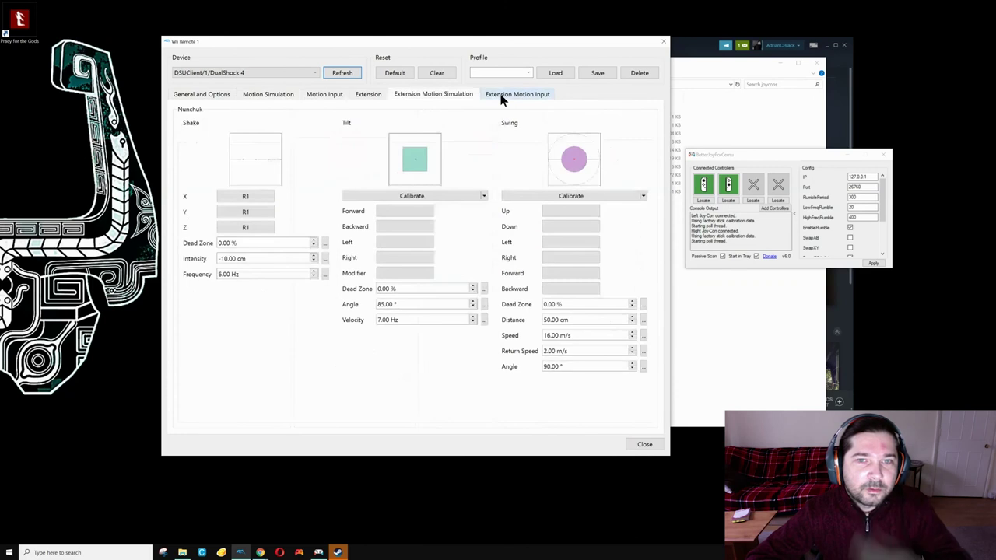
{"action": "scroll", "coordinate": [502, 99], "scroll_direction": "down", "scroll_amount": 1}
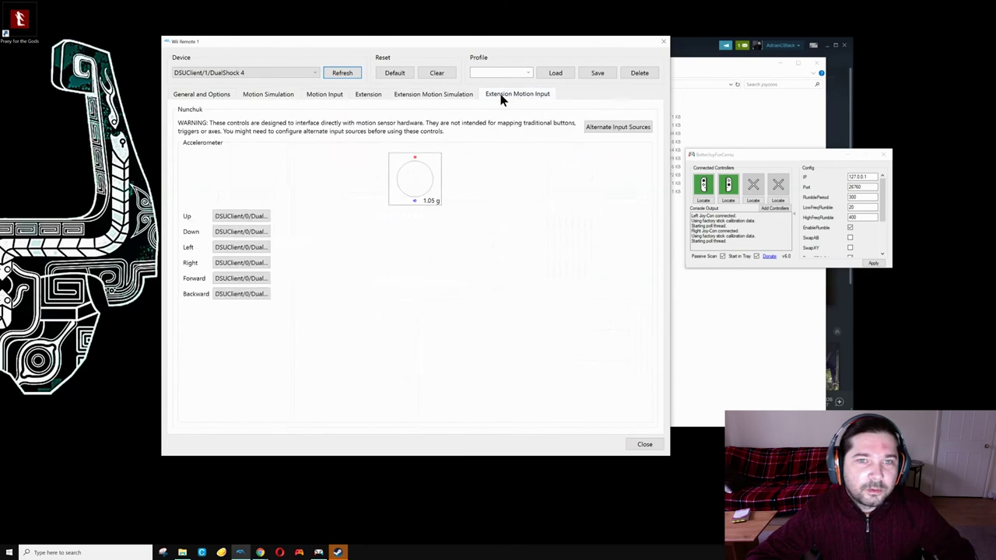
Map the Nunchuk's simulated shake on the X, Y and Z axes to R1
{"action": "left_click", "coordinate": [429, 96]}
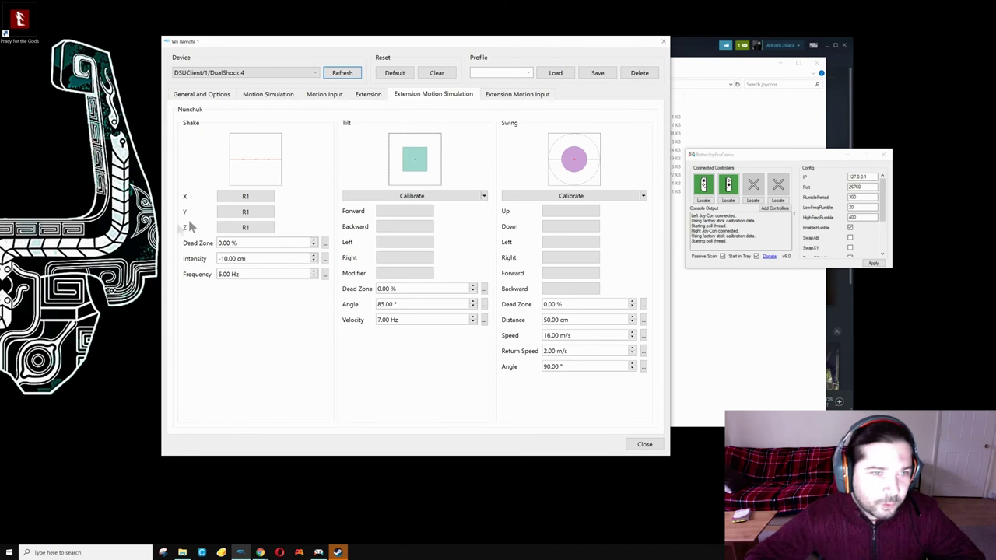
{"action": "left_click", "coordinate": [259, 198]}
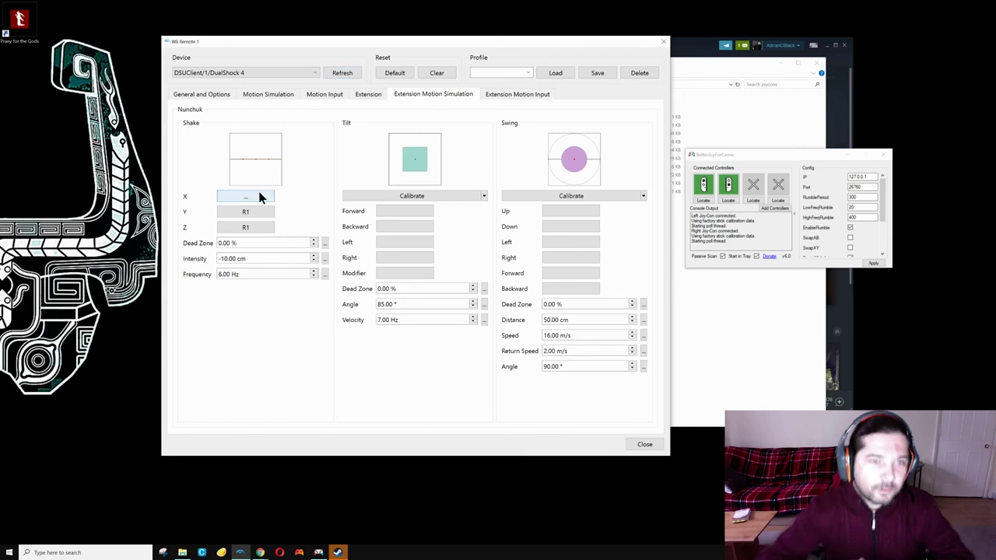
{"action": "left_click", "coordinate": [254, 214]}
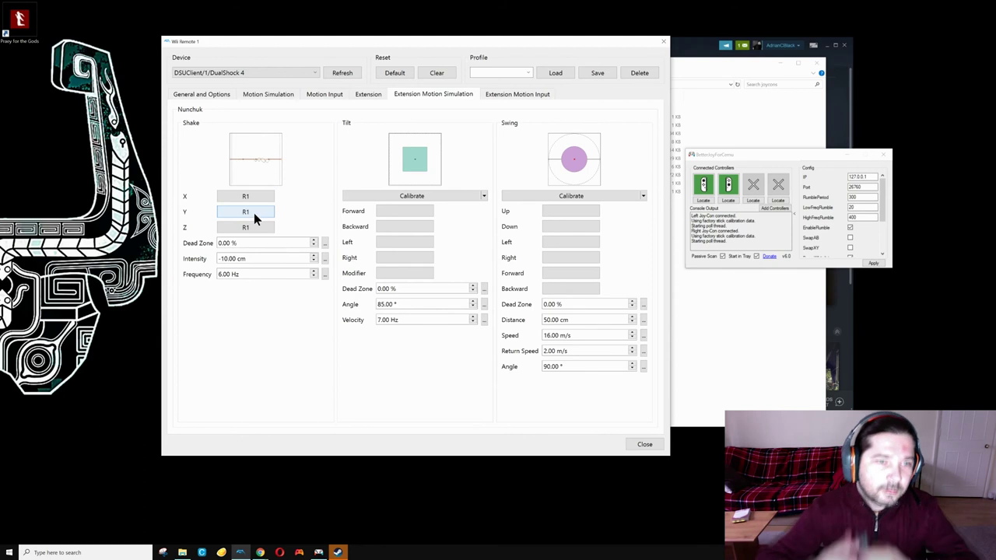
{"action": "left_click", "coordinate": [249, 226]}
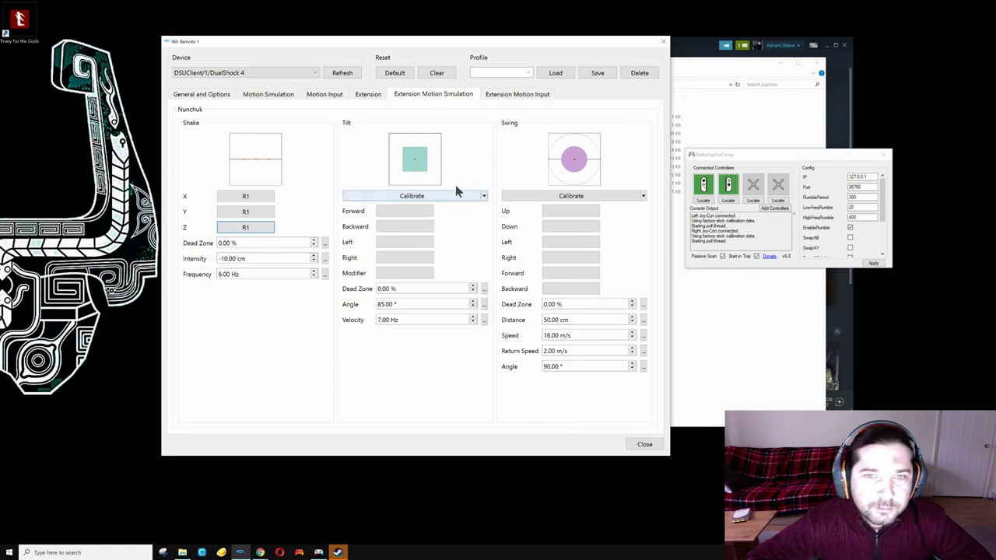
{"action": "left_click", "coordinate": [512, 94]}
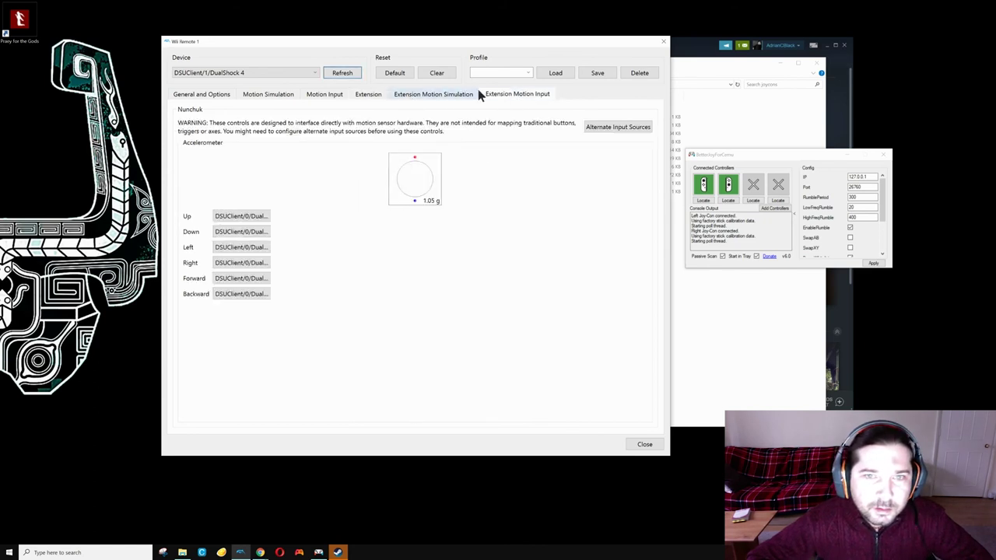
{"action": "left_click", "coordinate": [422, 96]}
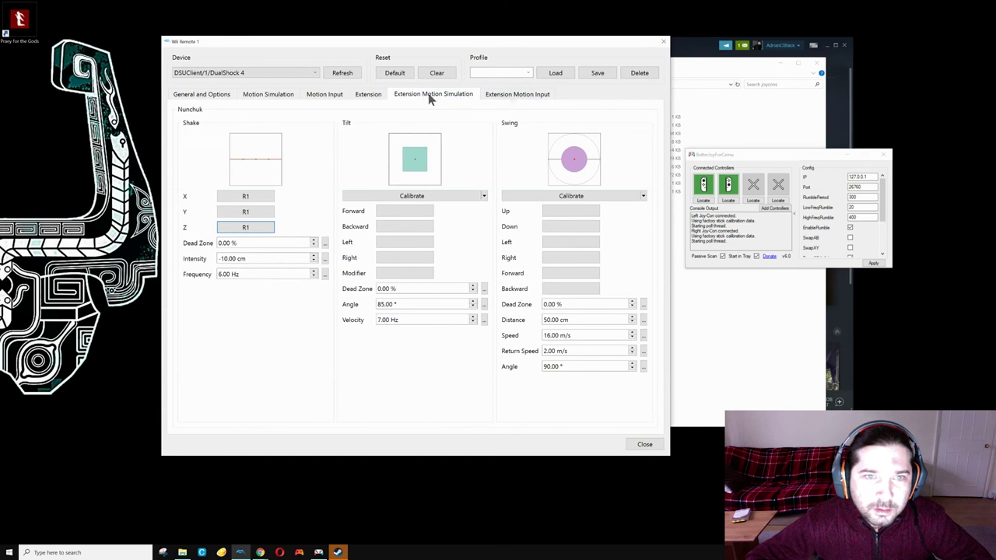
Calibrate the Nunchuk's stick and map its C button to L1 and its Z button to L2
{"action": "left_click", "coordinate": [362, 96]}
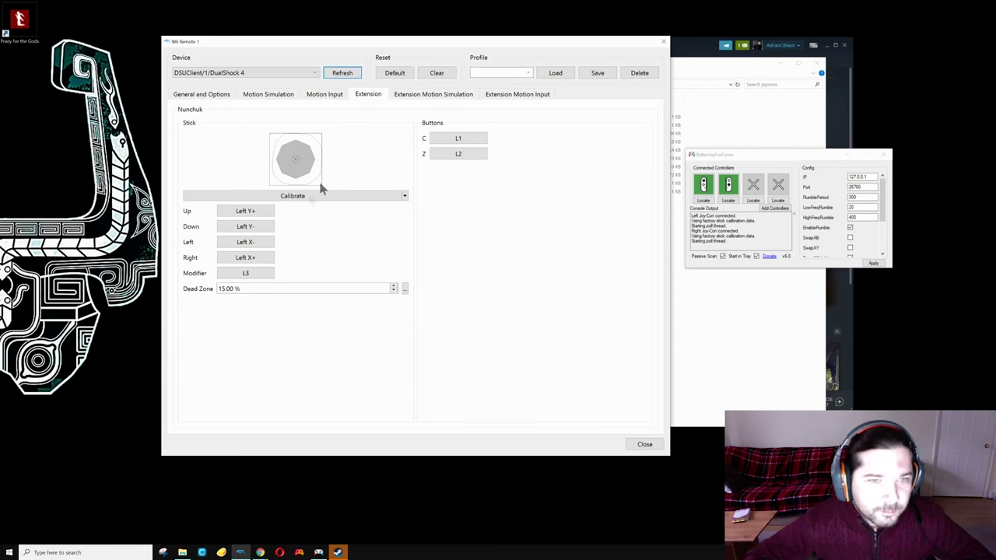
{"action": "left_click", "coordinate": [307, 195]}
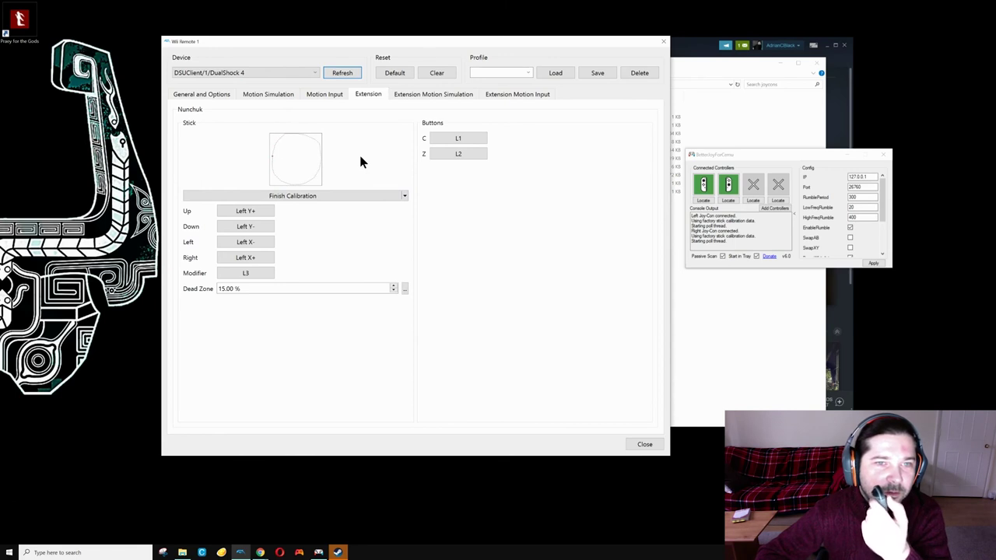
{"action": "left_click", "coordinate": [292, 198]}
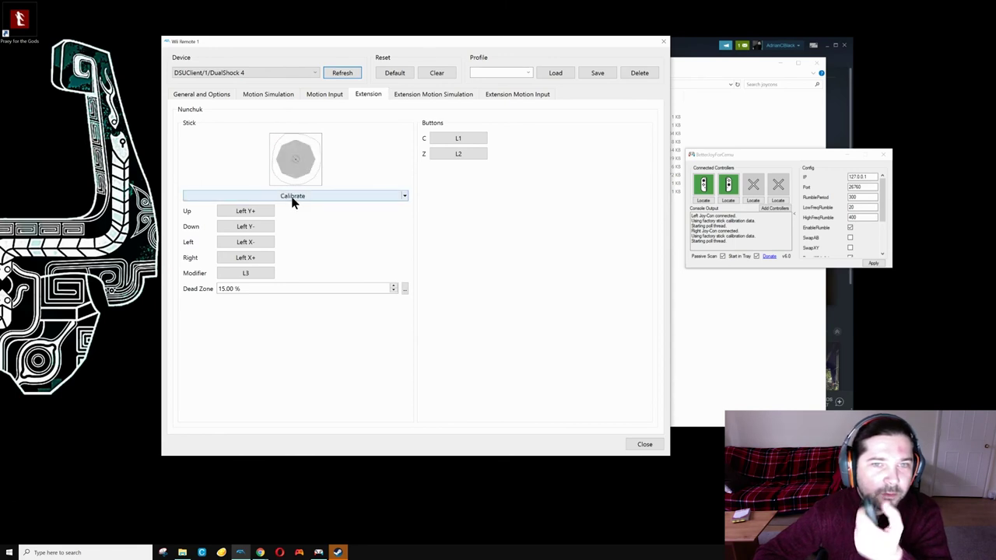
{"action": "left_click", "coordinate": [461, 141]}
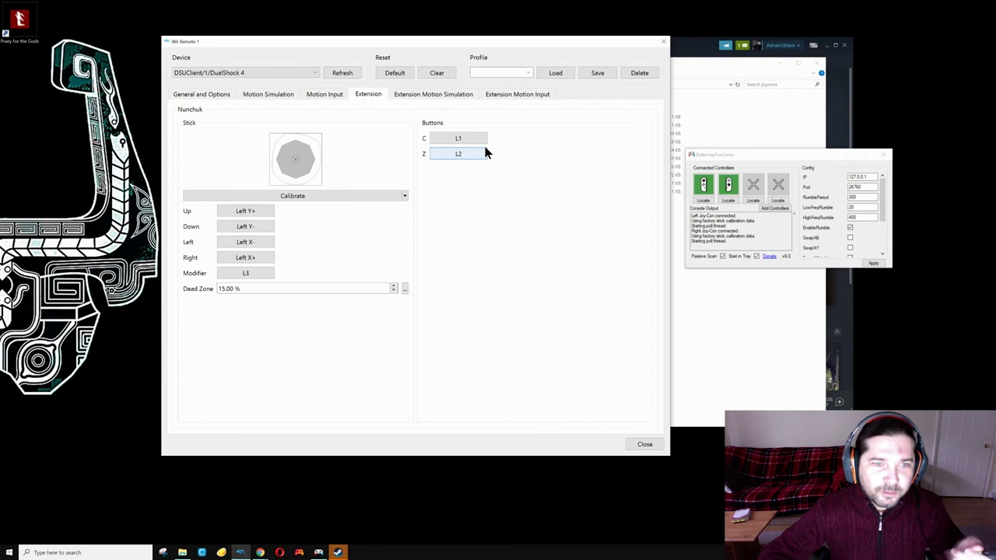
{"action": "left_click", "coordinate": [484, 153]}
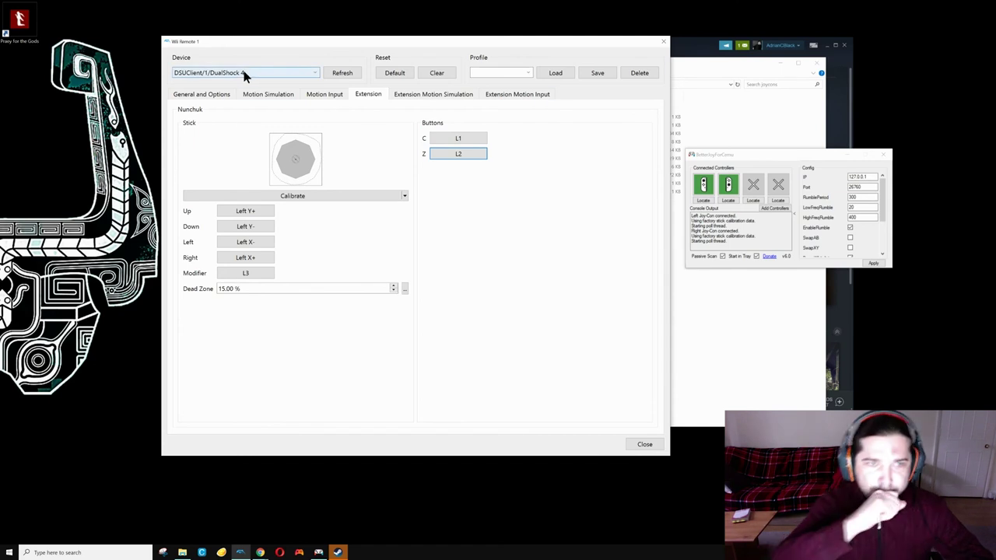
Review the input devices available for Wii Remote 1, keeping DSUClient/1/DualShock 4 selected
{"action": "key", "text": "Tab"}
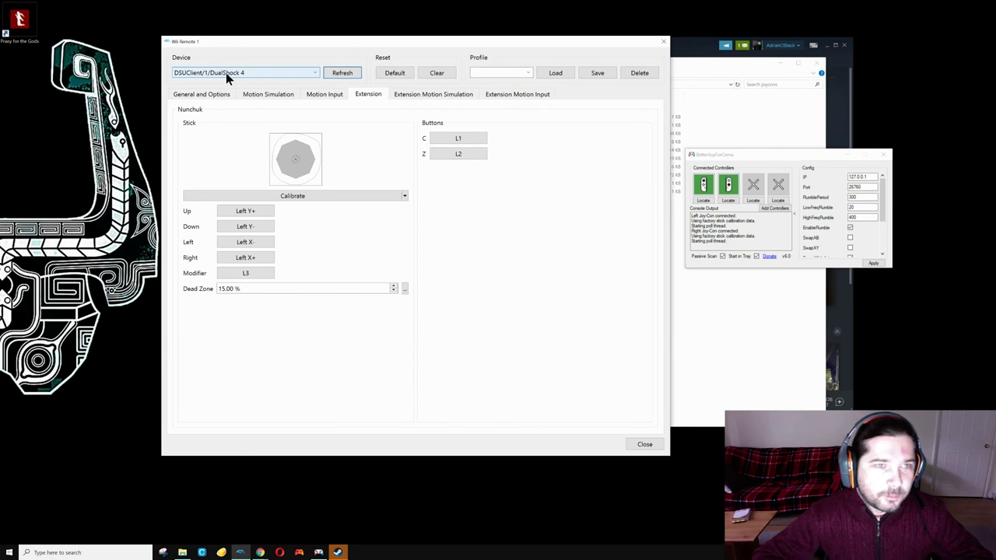
{"action": "left_click", "coordinate": [225, 73]}
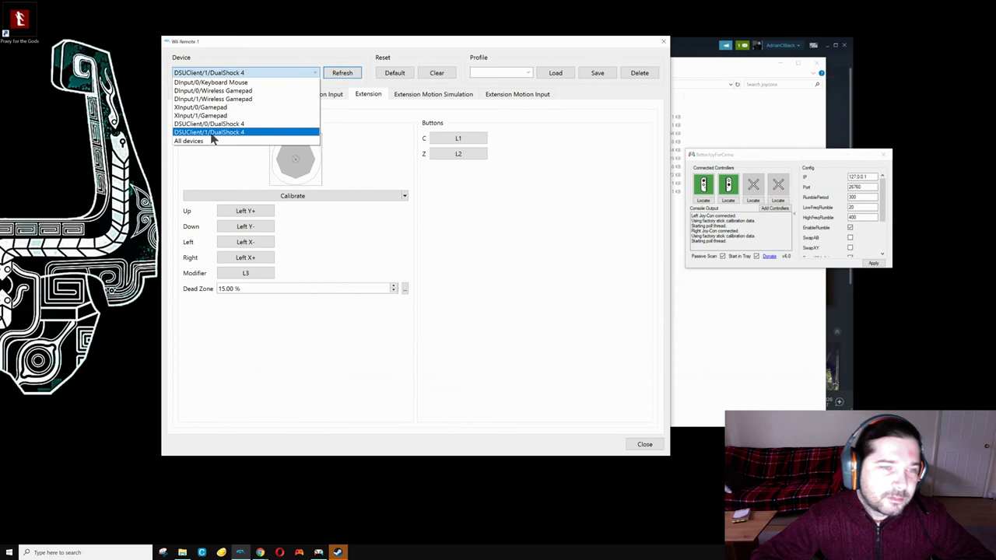
{"action": "left_click", "coordinate": [357, 111]}
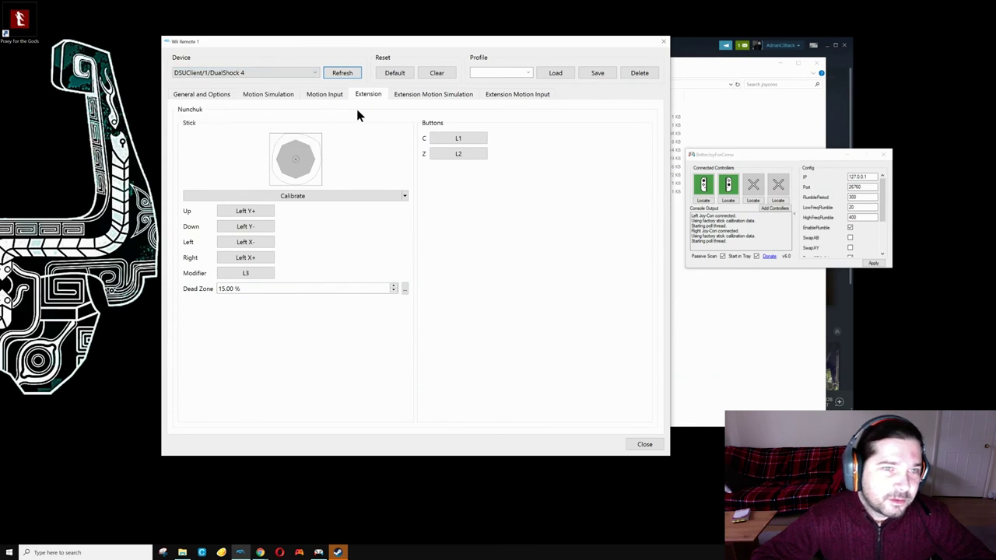
{"action": "left_click", "coordinate": [265, 73]}
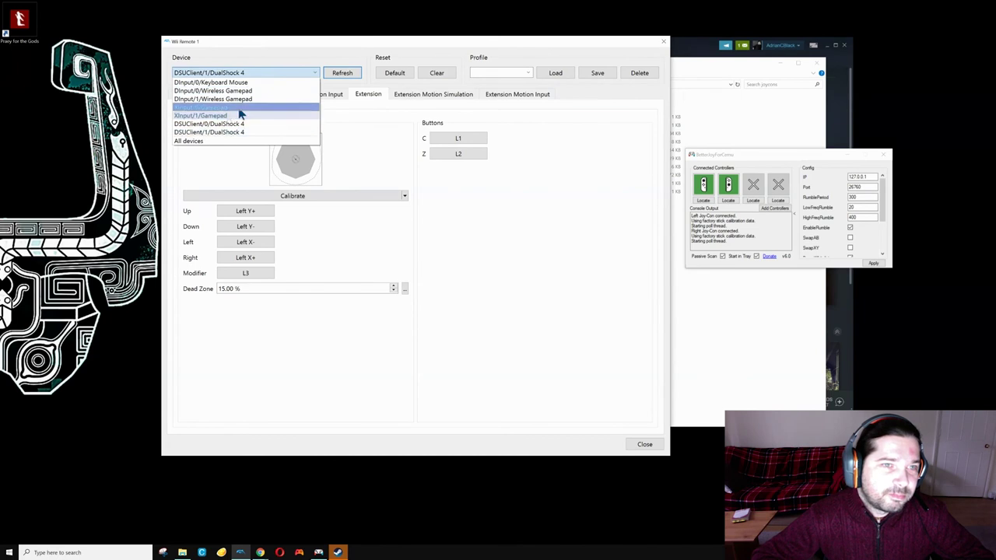
{"action": "left_click", "coordinate": [358, 111]}
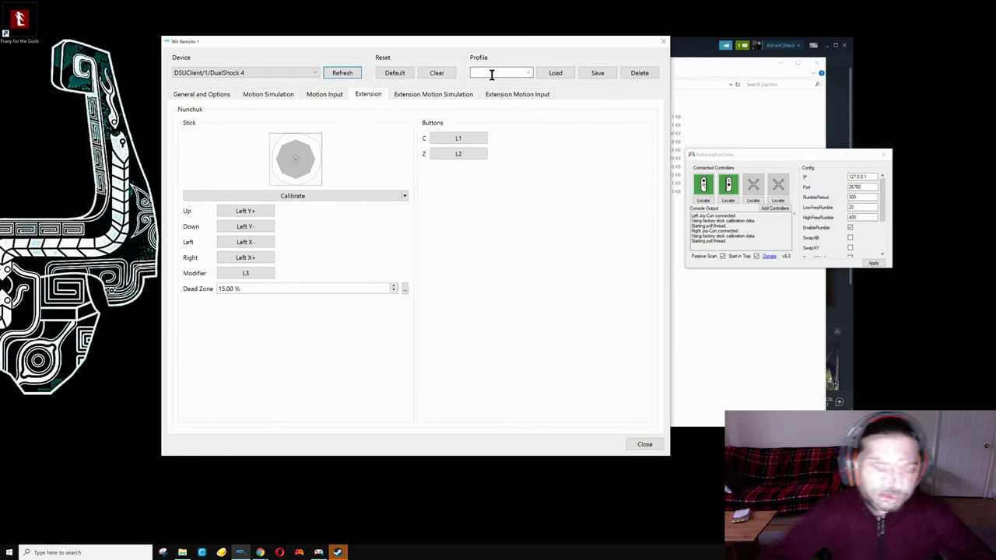
Save the Wii Remote configuration as a profile named ffffff and close the controller settings
{"action": "type", "text": "ffffff"}
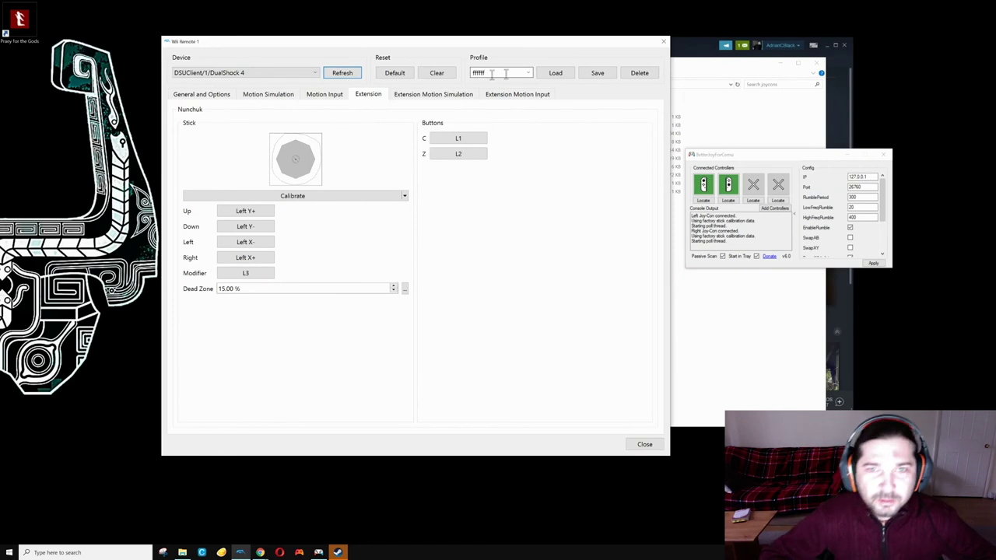
{"action": "left_click", "coordinate": [594, 71]}
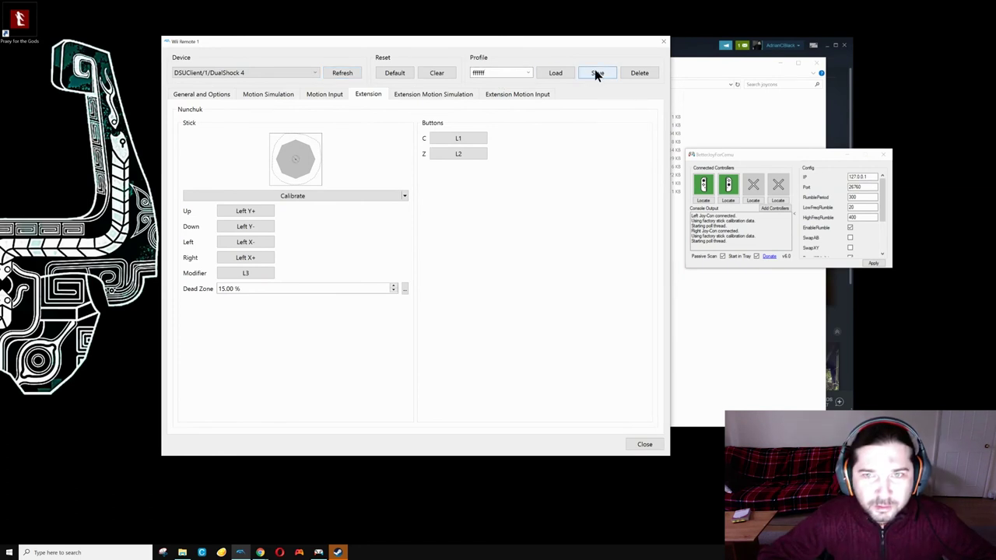
{"action": "left_click", "coordinate": [664, 42]}
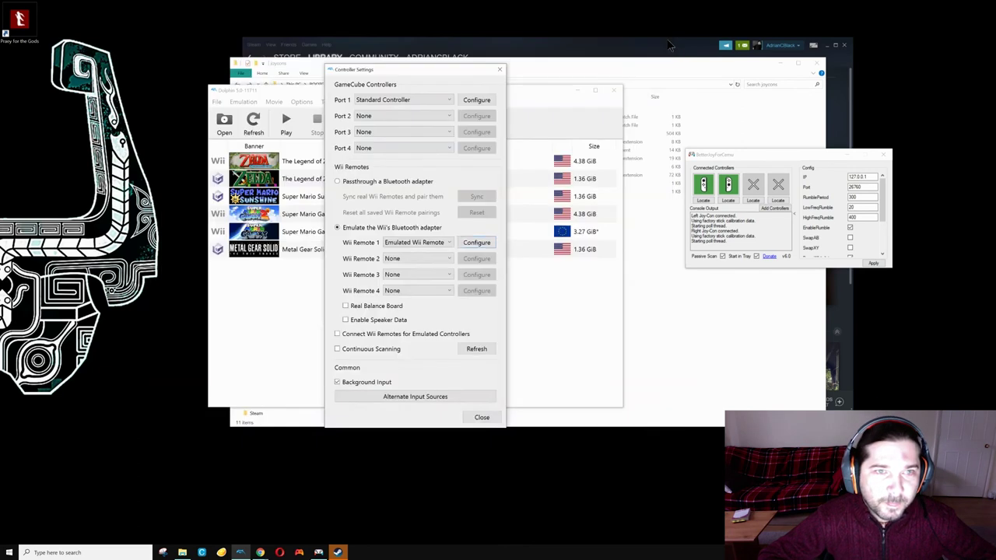
{"action": "left_click", "coordinate": [501, 70]}
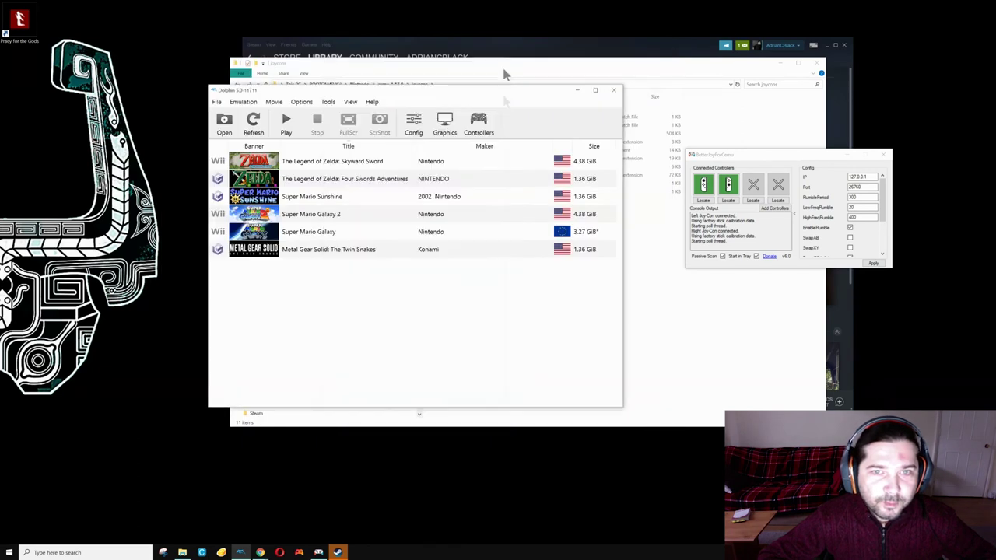
Review the general, enhancement, hack and advanced graphics settings, leaving them as they are
{"action": "left_click", "coordinate": [446, 124]}
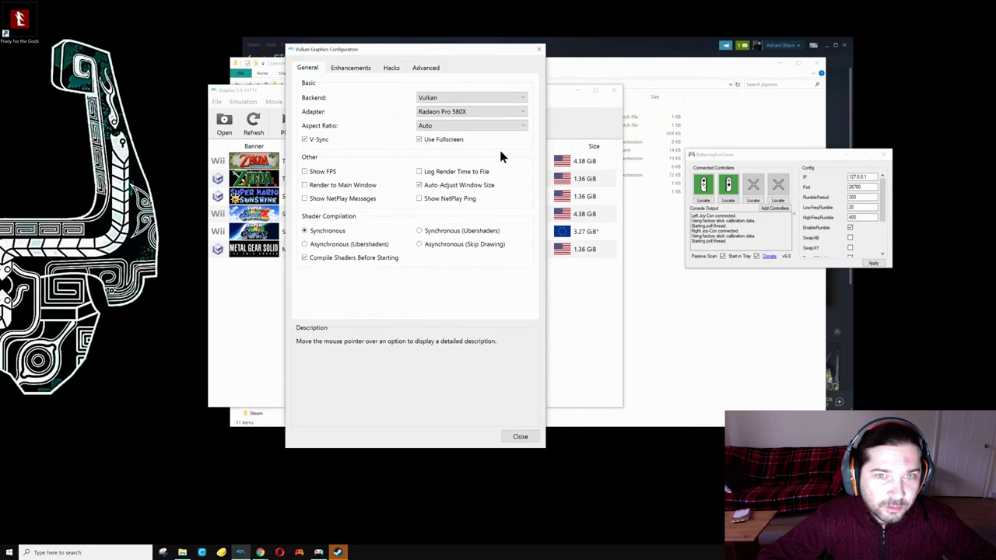
{"action": "left_click", "coordinate": [350, 70]}
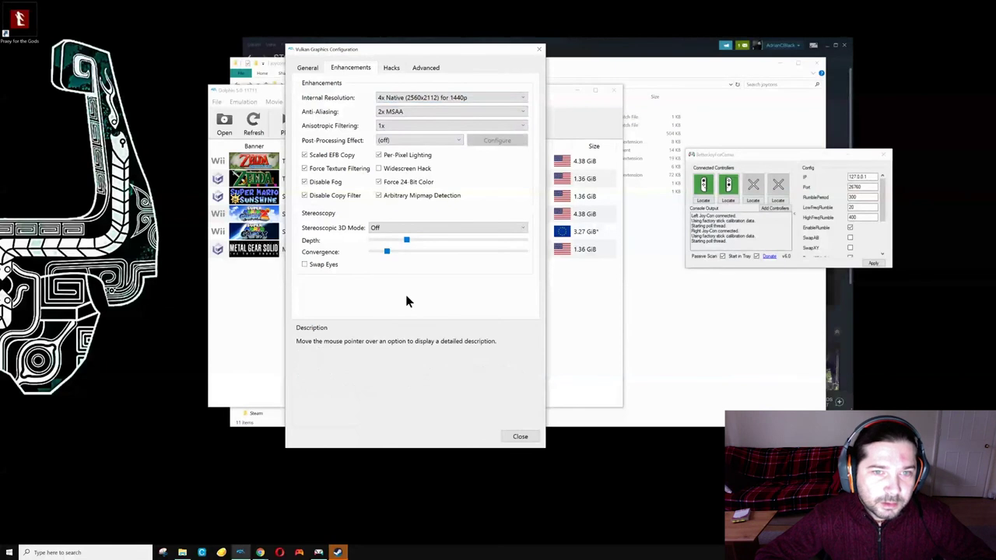
{"action": "scroll", "coordinate": [387, 67], "scroll_direction": "up", "scroll_amount": 1}
{"action": "left_click", "coordinate": [389, 67]}
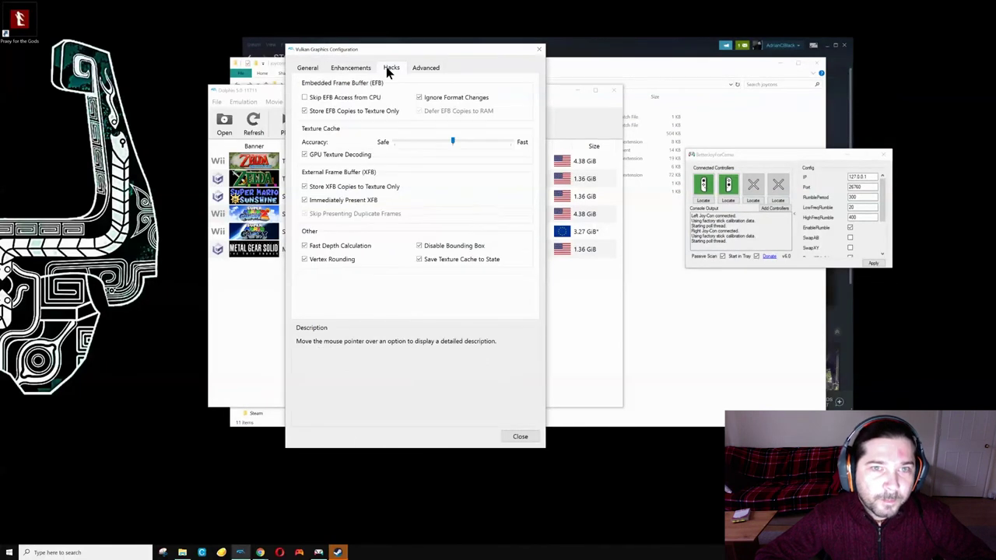
{"action": "left_click", "coordinate": [430, 70]}
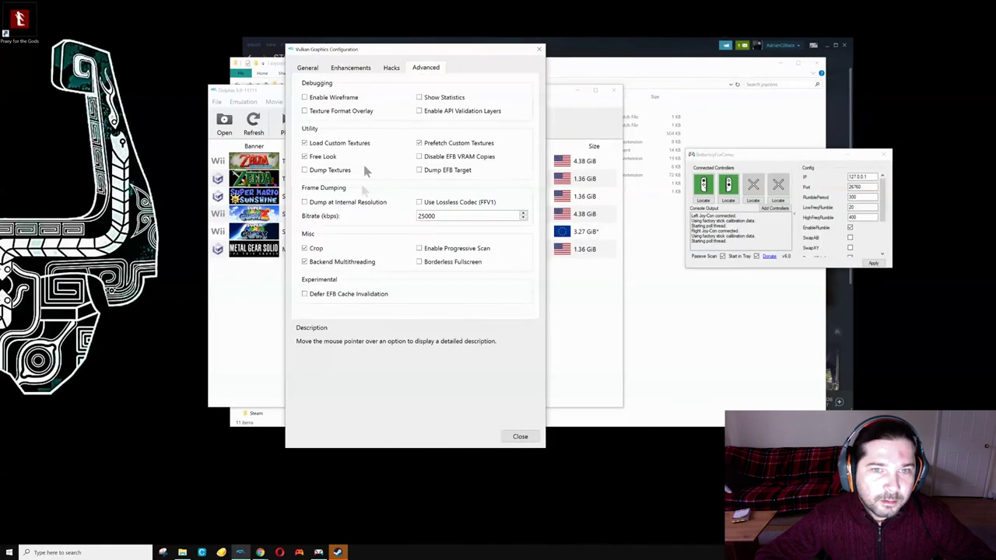
{"action": "left_click", "coordinate": [390, 69]}
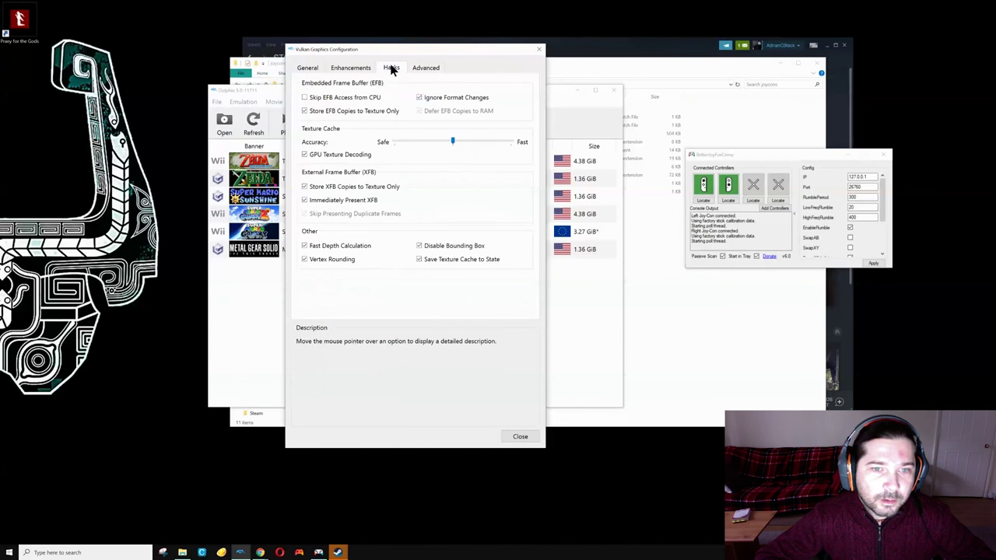
{"action": "left_click", "coordinate": [350, 68]}
{"action": "left_click", "coordinate": [306, 71]}
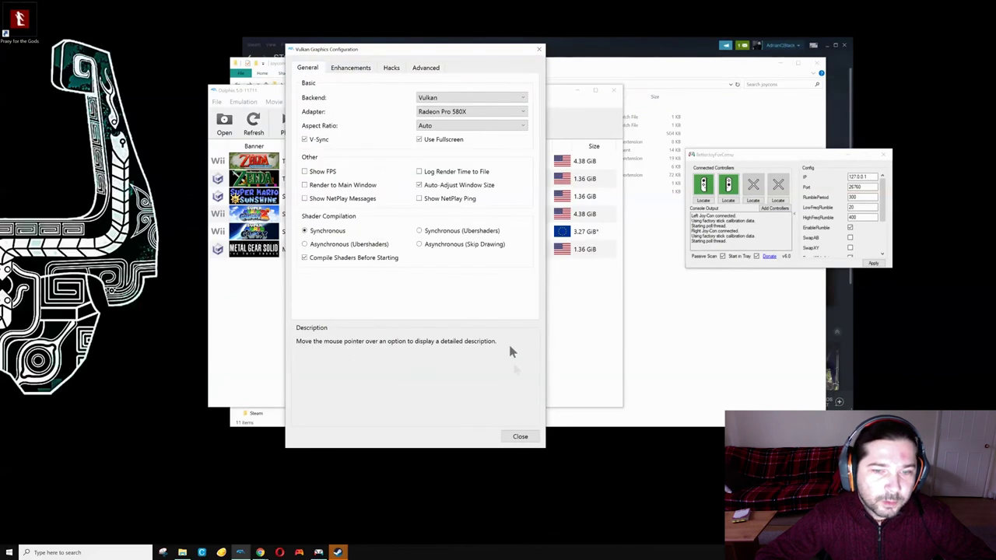
{"action": "left_click", "coordinate": [520, 436]}
Switch to BetterJoyForCemu and locate both connected Joy-Cons
{"action": "left_click", "coordinate": [319, 165]}
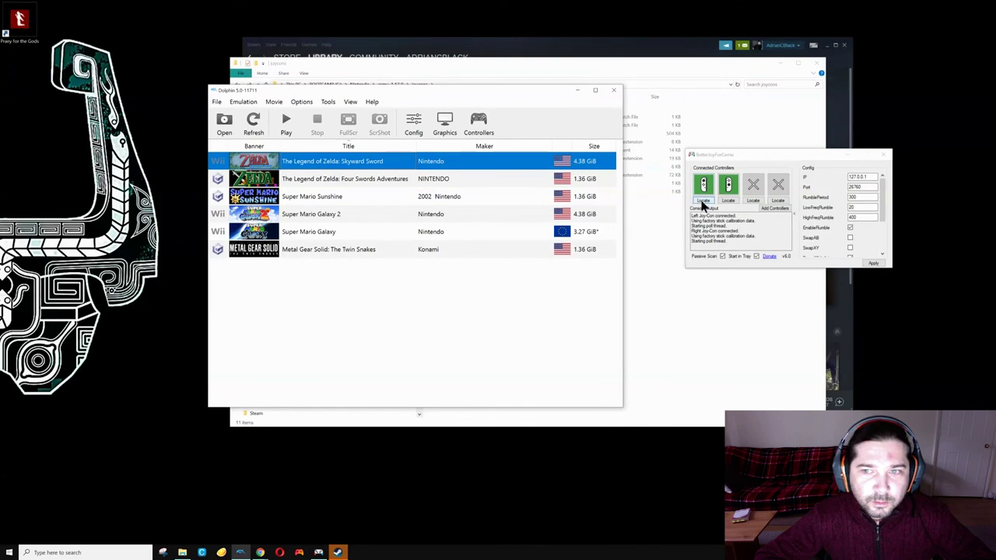
{"action": "left_click", "coordinate": [703, 203]}
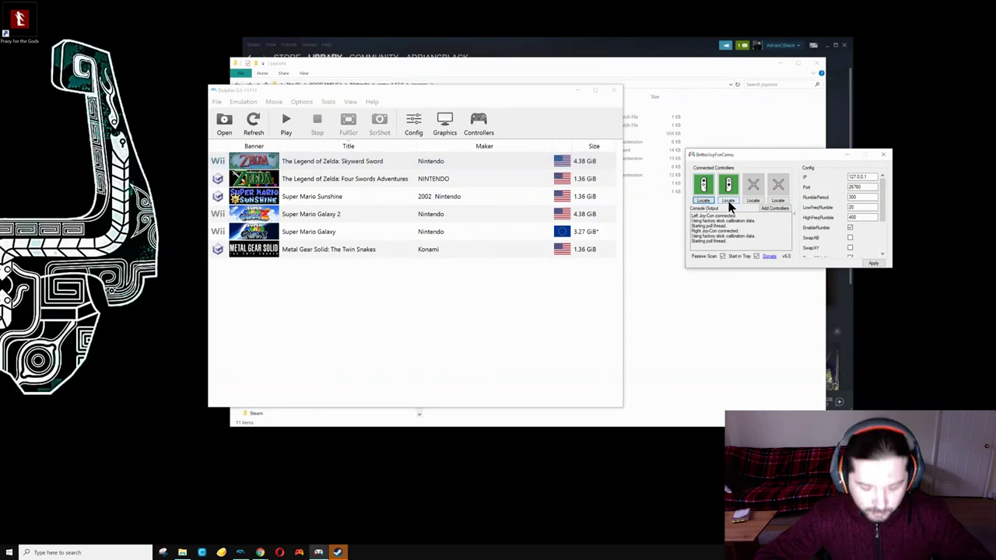
{"action": "left_click", "coordinate": [729, 202]}
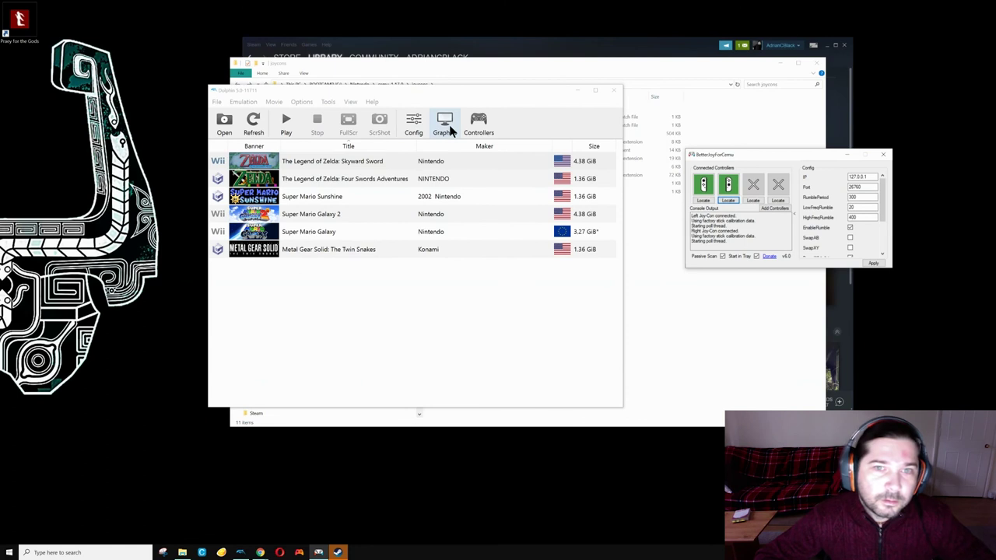
Launch The Legend of Zelda: Skyward Sword from Dolphin's game list and continue past the title screen to the Quest Logs
{"action": "double_click", "coordinate": [334, 168]}
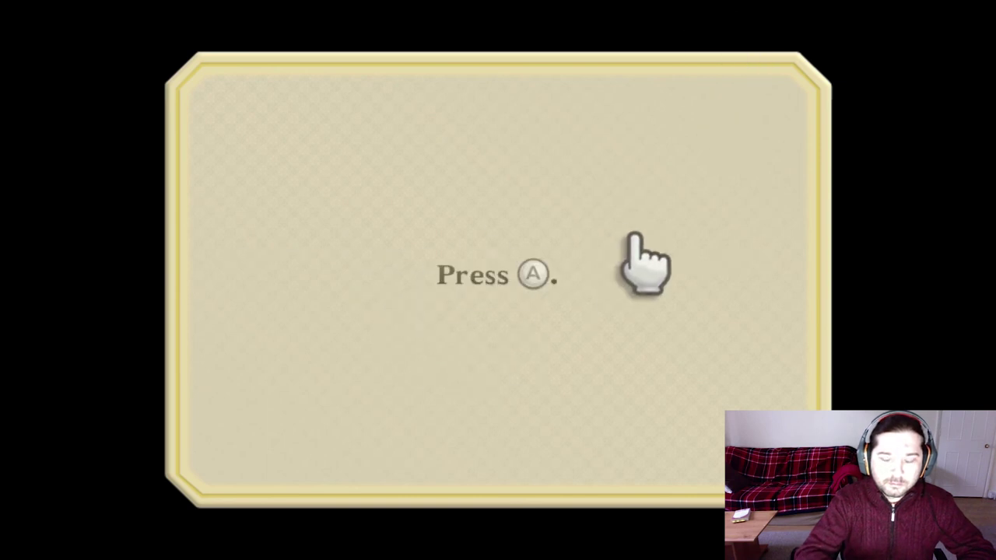
{"action": "left_click", "coordinate": [389, 226]}
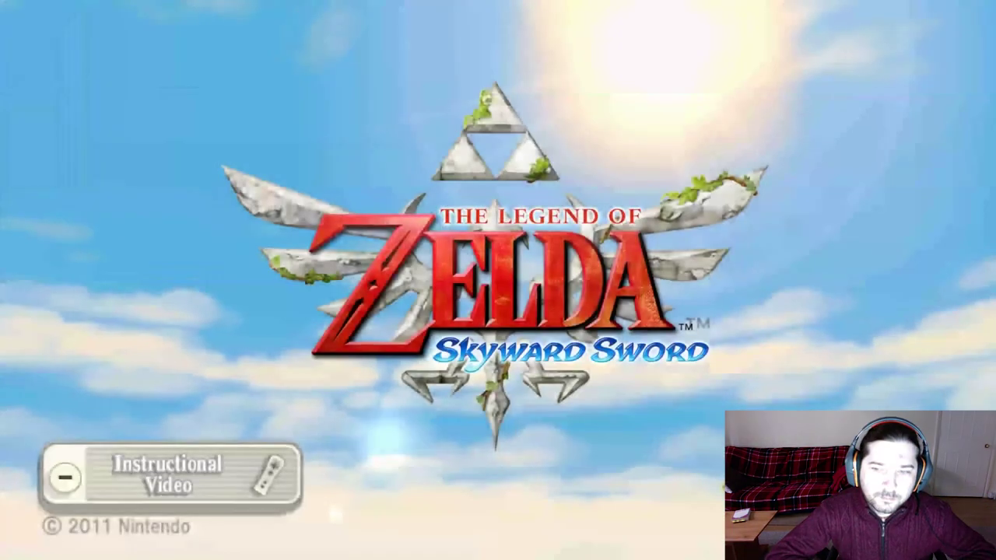
{"action": "left_click", "coordinate": [611, 322]}
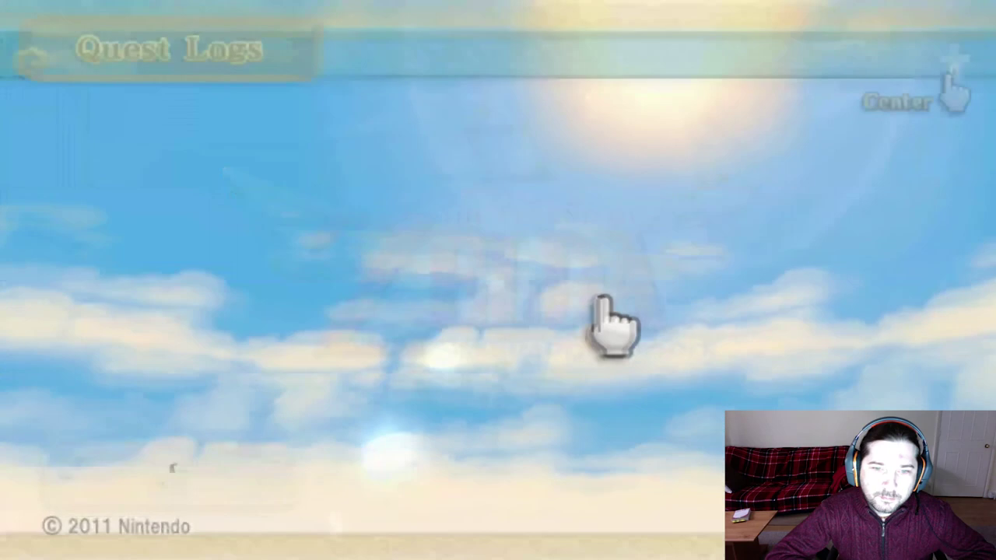